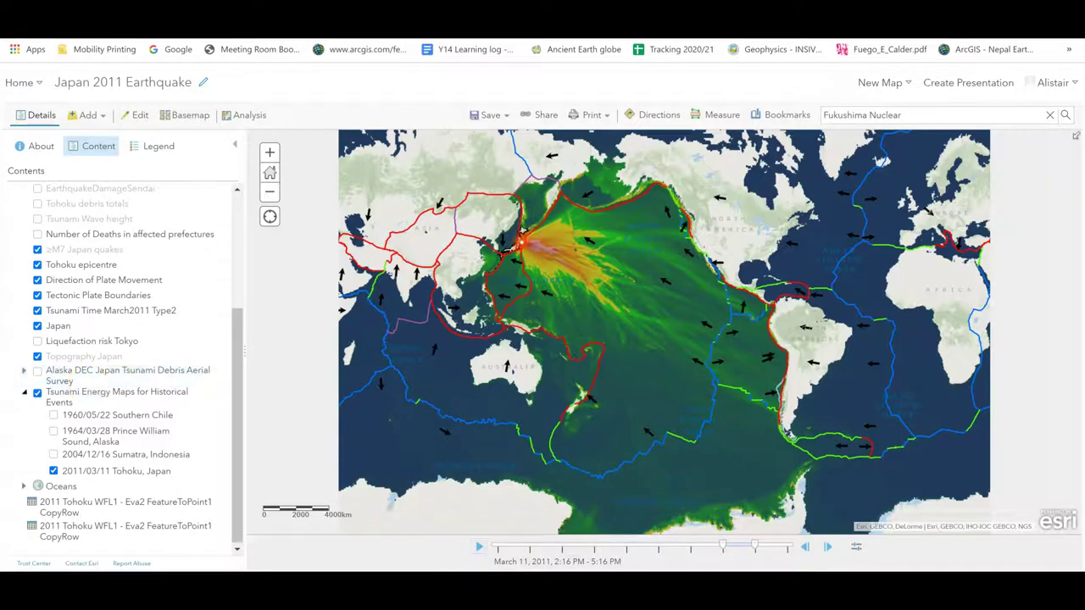
Hide the Tsunami Time March2011 Type2 layer while keeping the Tsunami Energy Maps for Historical Events layer shown
{"action": "left_click", "coordinate": [42, 391]}
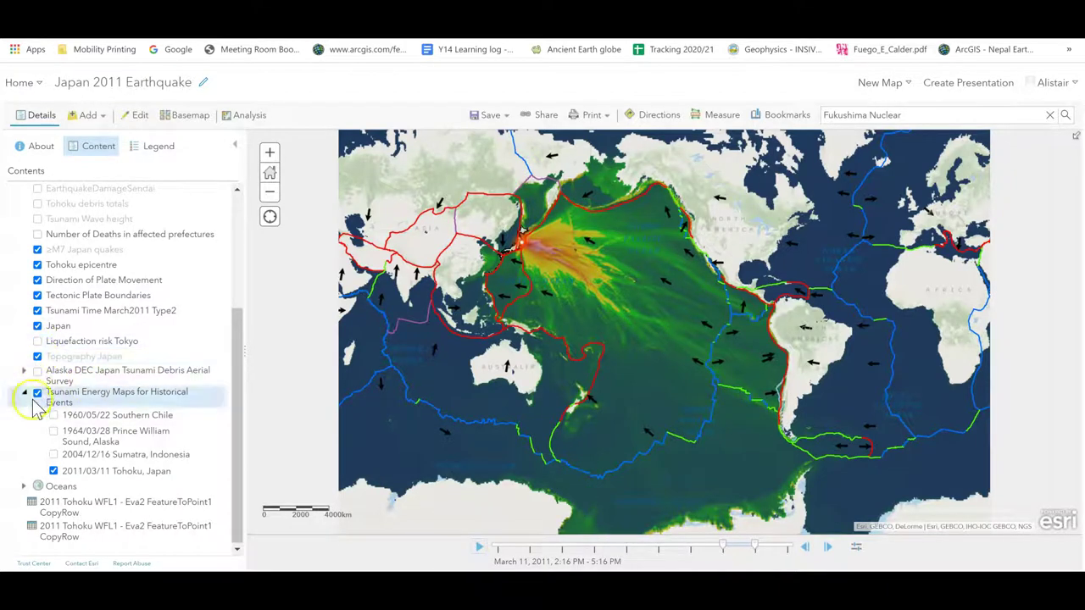
{"action": "left_click", "coordinate": [38, 357]}
{"action": "left_click", "coordinate": [38, 311]}
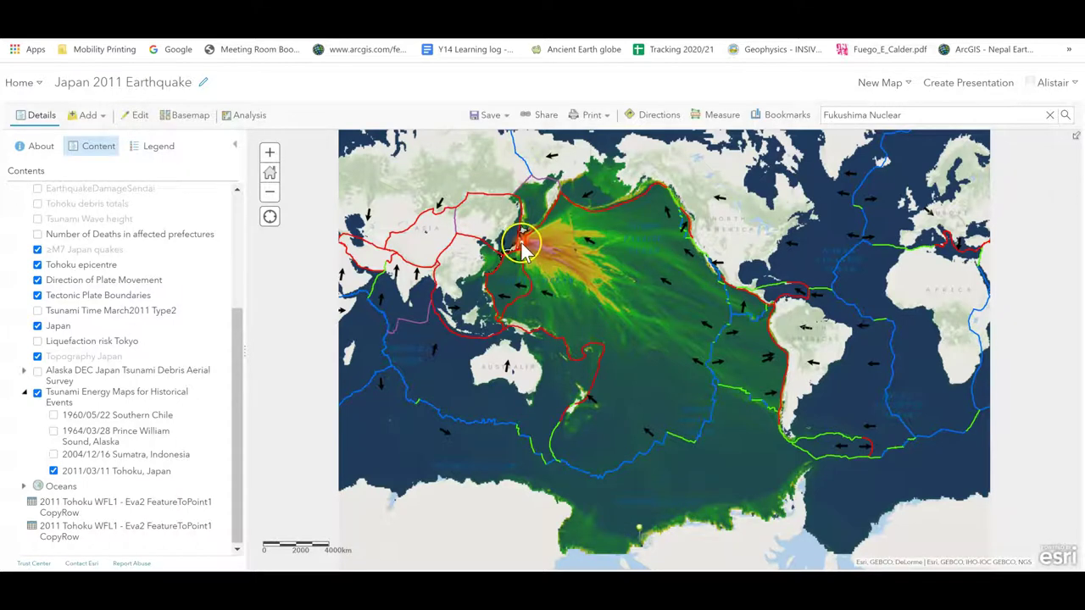
Measure the distance in kilometers from the Tohoku epicentre to the marker on the Antarctic coast, and close the measurement
{"action": "left_click", "coordinate": [722, 121]}
{"action": "left_click", "coordinate": [724, 172]}
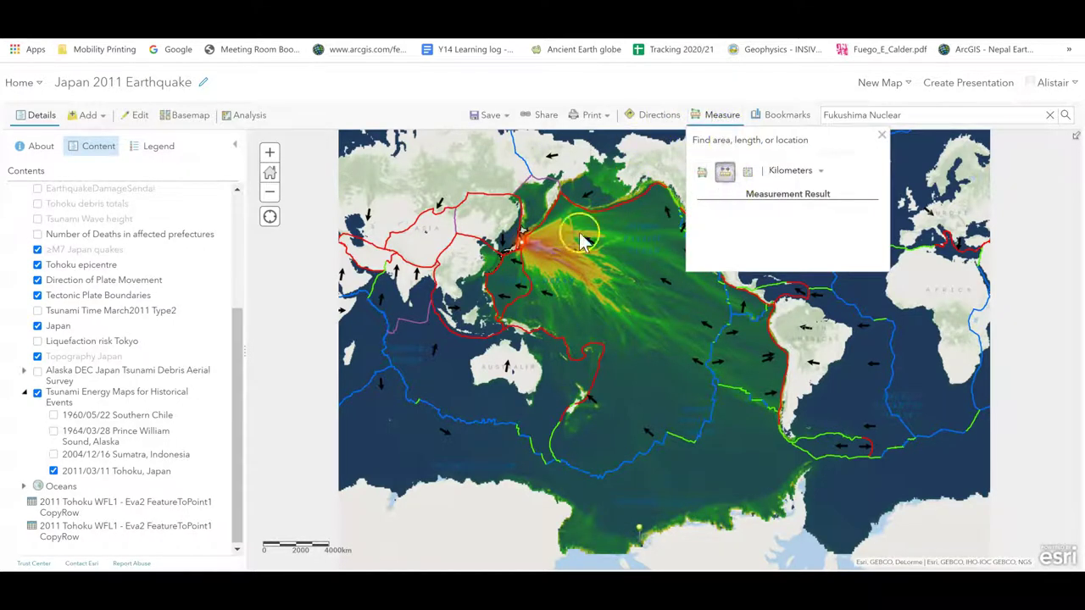
{"action": "left_click", "coordinate": [521, 242]}
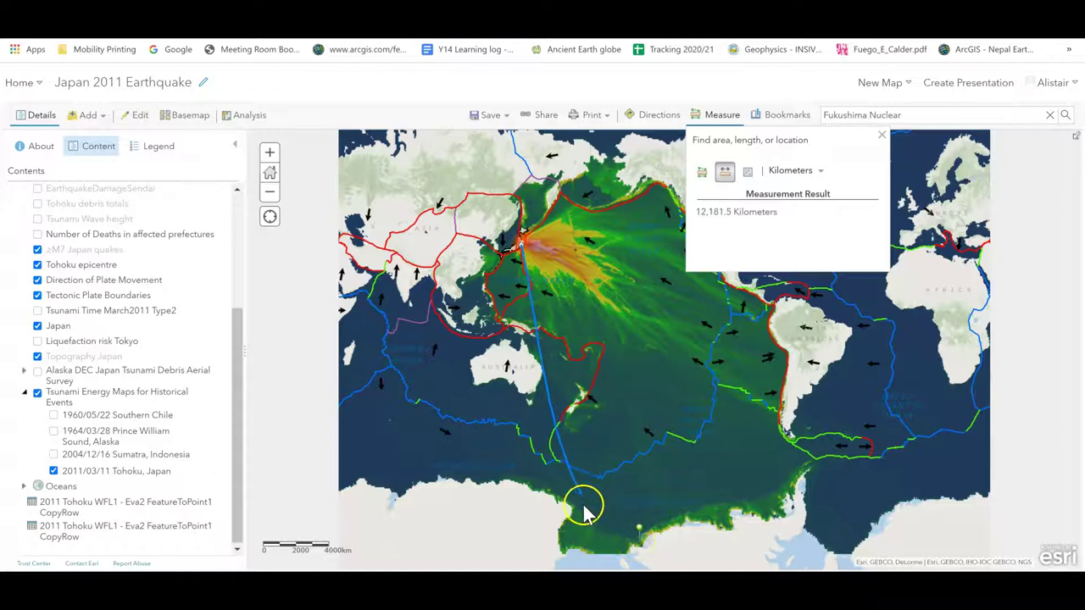
{"action": "left_click", "coordinate": [639, 546]}
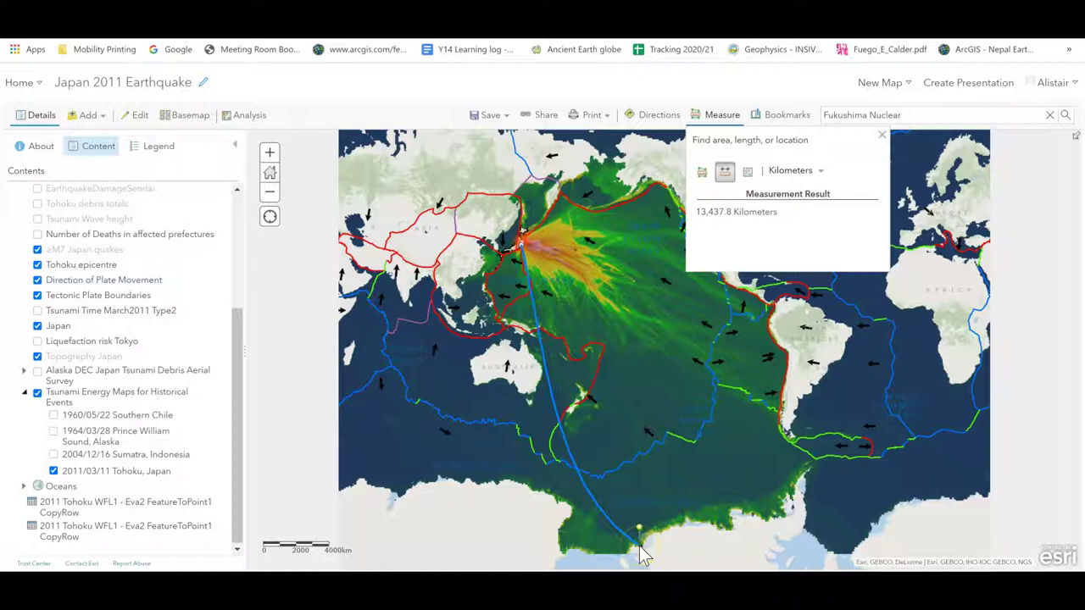
{"action": "left_click_drag", "start_coordinate": [641, 548], "coordinate": [530, 255]}
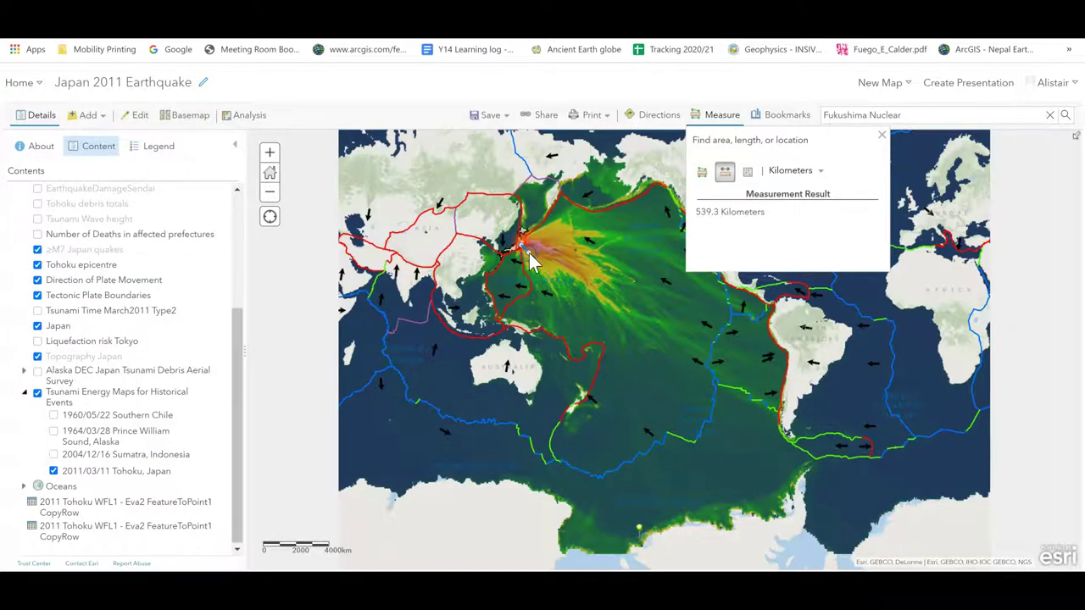
{"action": "left_click", "coordinate": [881, 140]}
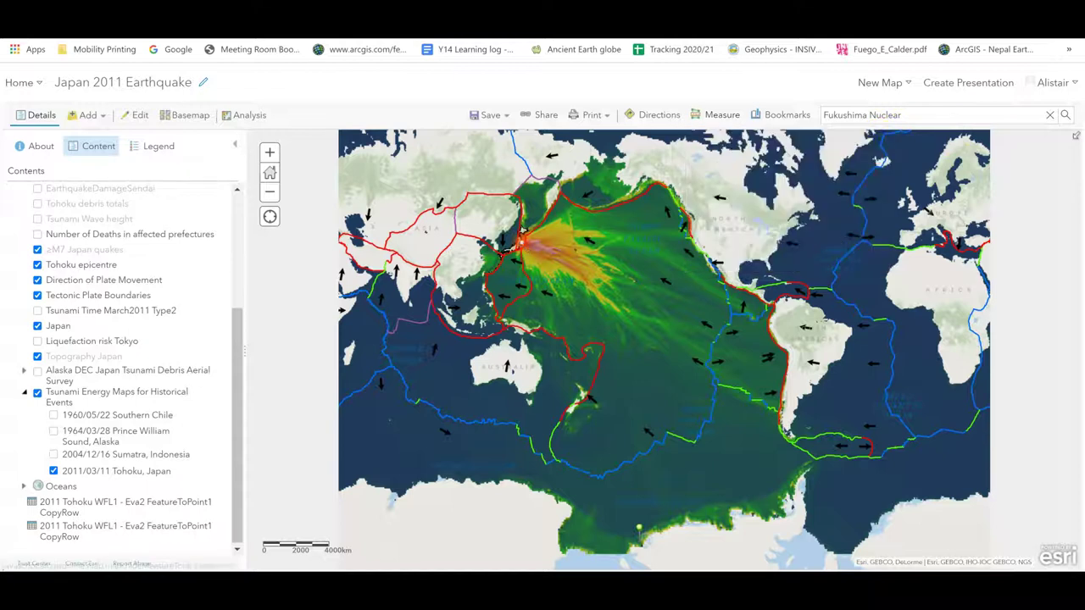
Open the tweet linked from the Sulzberger Bay marker's pop-up in a new tab, and return to the map to close the pop-up
{"action": "left_click", "coordinate": [639, 532]}
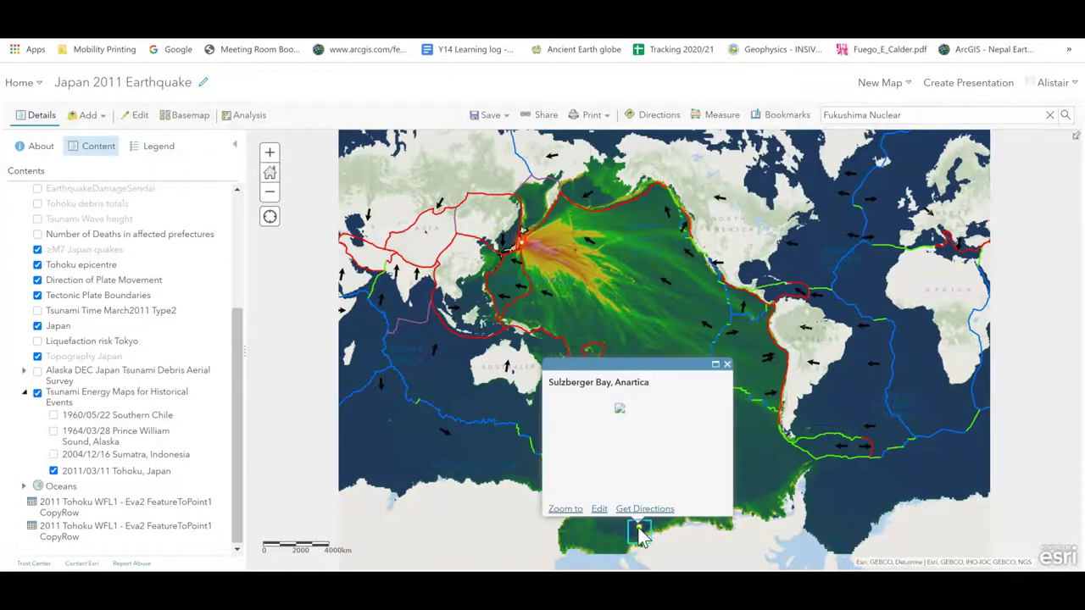
{"action": "right_click", "coordinate": [631, 420]}
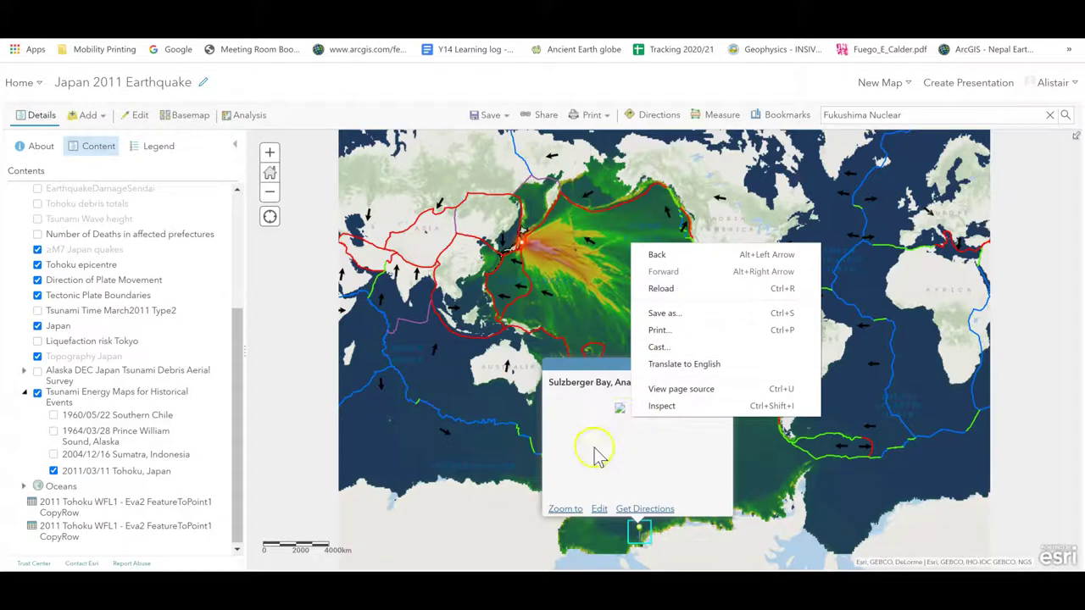
{"action": "left_click", "coordinate": [622, 416]}
{"action": "left_click", "coordinate": [631, 514]}
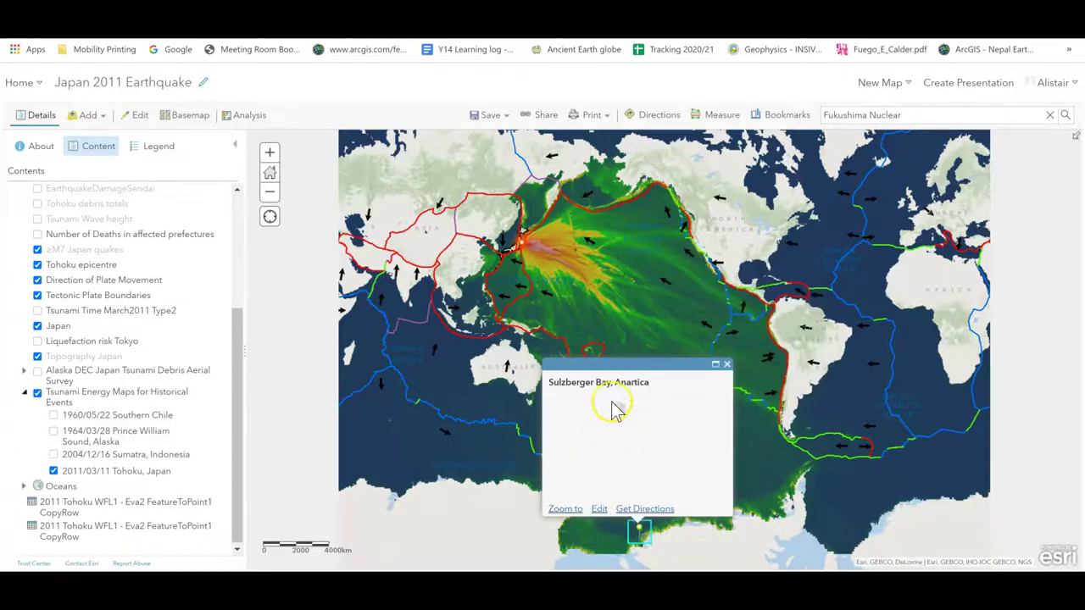
{"action": "right_click", "coordinate": [617, 412]}
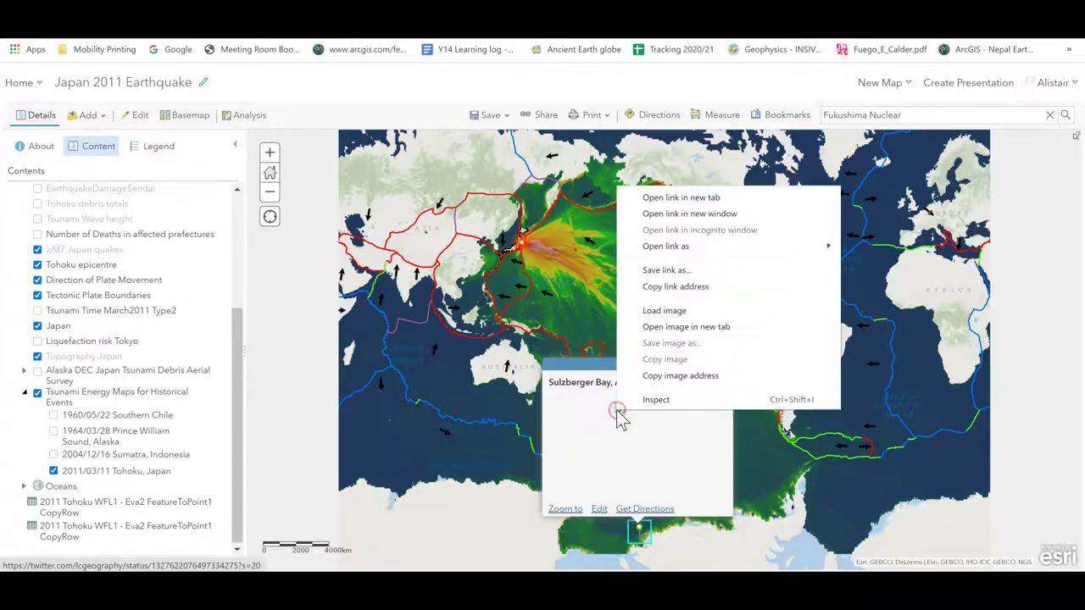
{"action": "left_click", "coordinate": [681, 199]}
{"action": "key", "text": "ctrl+Tab"}
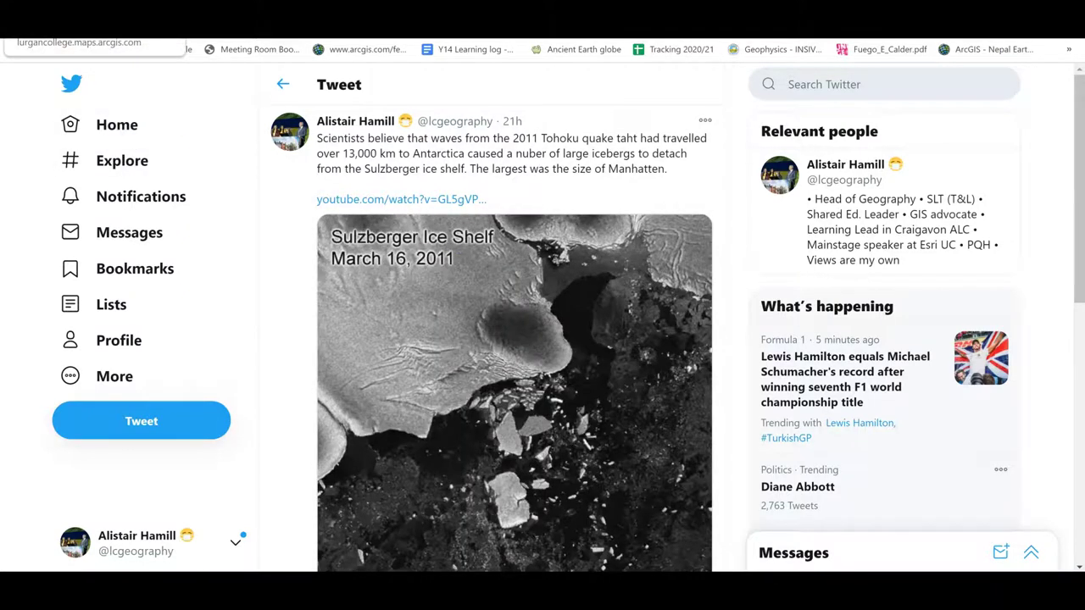
{"action": "left_click", "coordinate": [77, 24]}
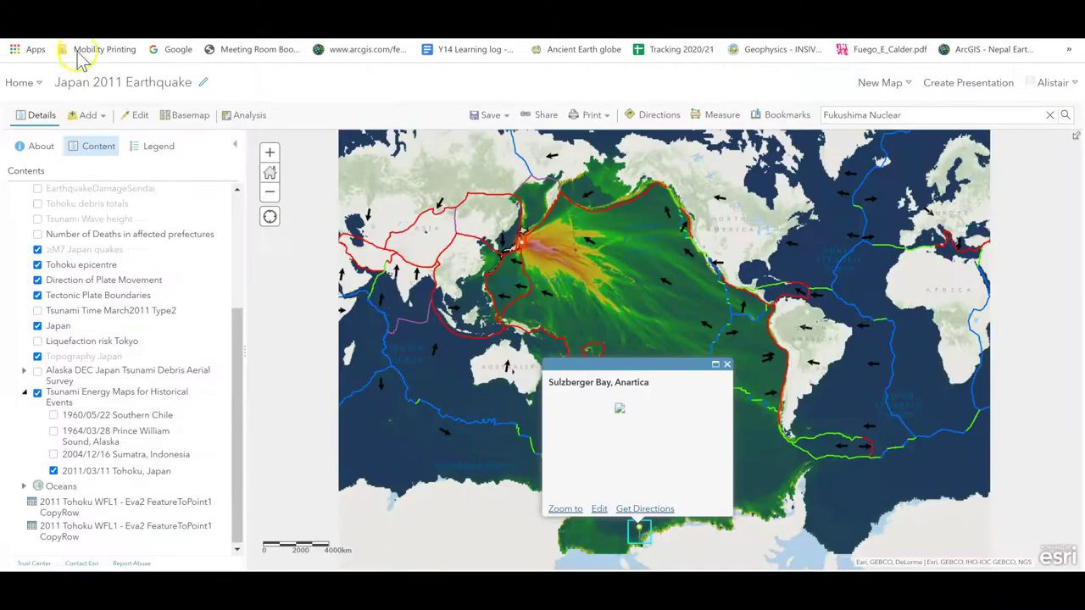
{"action": "left_click", "coordinate": [726, 364]}
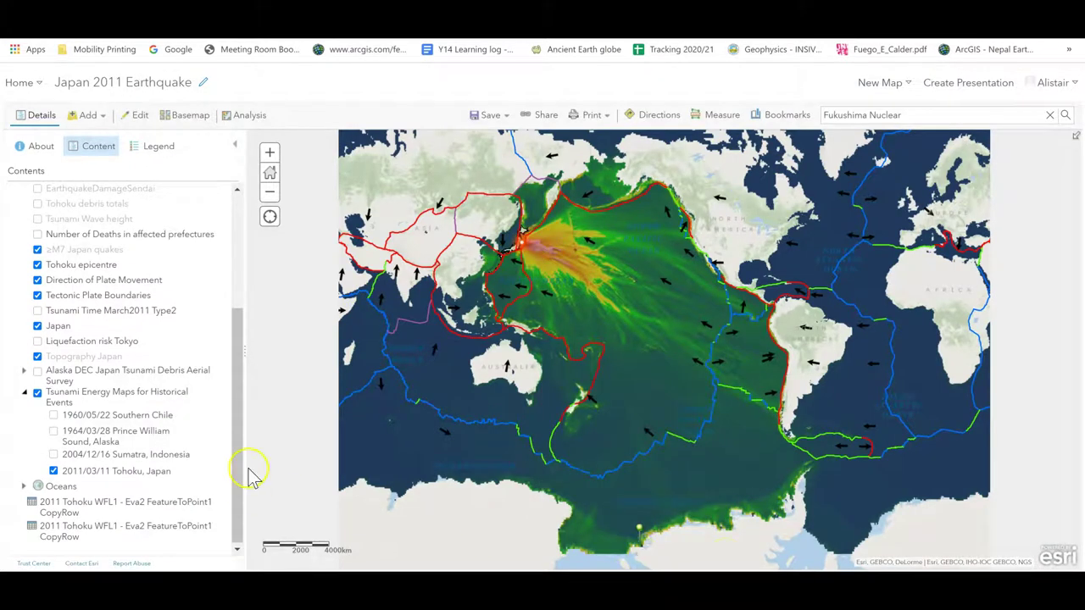
Turn on the tsunami energy maps for 2004 Sumatra, 1964 Prince William Sound and 1960 Southern Chile one after another
{"action": "left_click", "coordinate": [55, 456]}
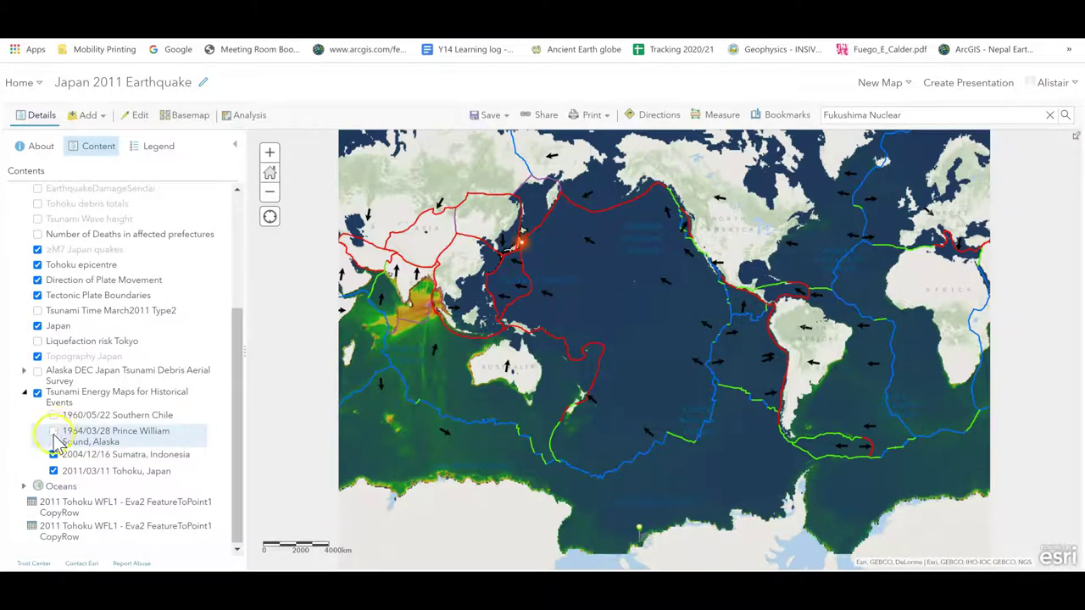
{"action": "left_click", "coordinate": [54, 434]}
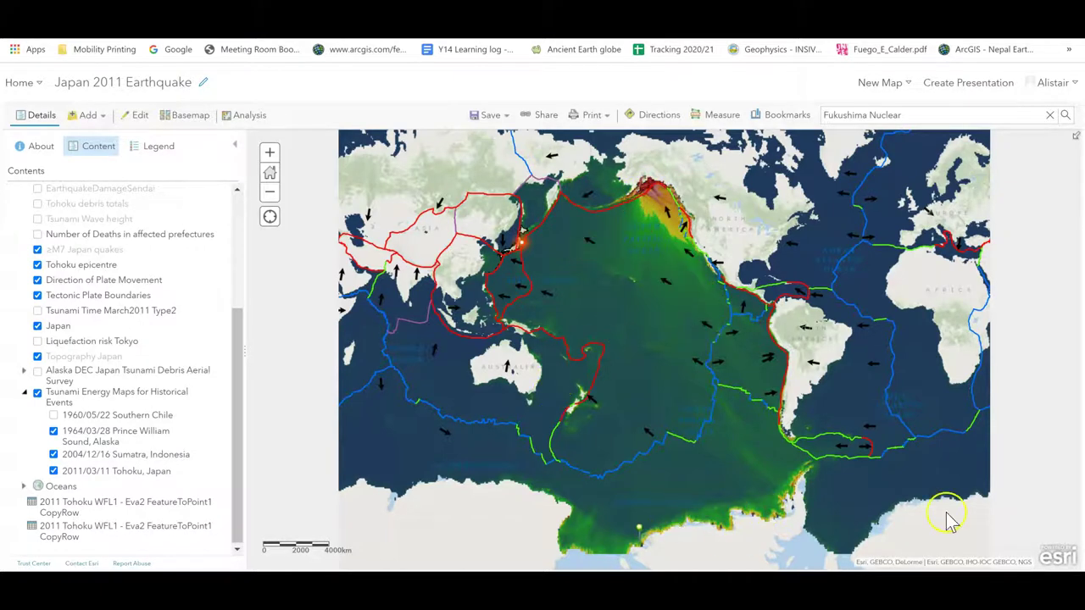
{"action": "left_click", "coordinate": [54, 416]}
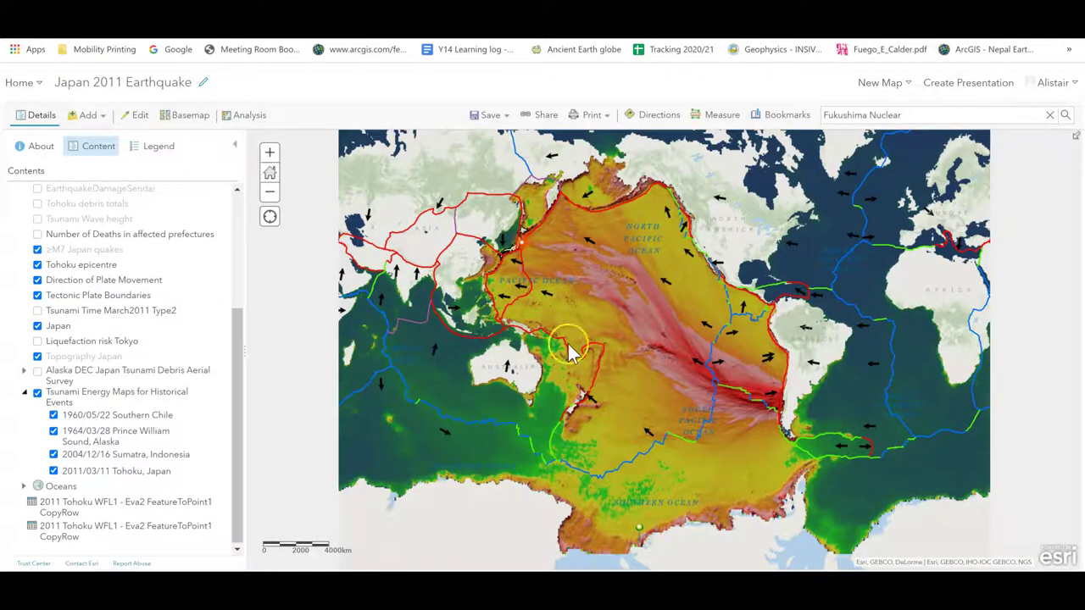
Hide the Tsunami Energy Maps for Historical Events layer and bring the map to the General overview bookmark
{"action": "left_click", "coordinate": [38, 395]}
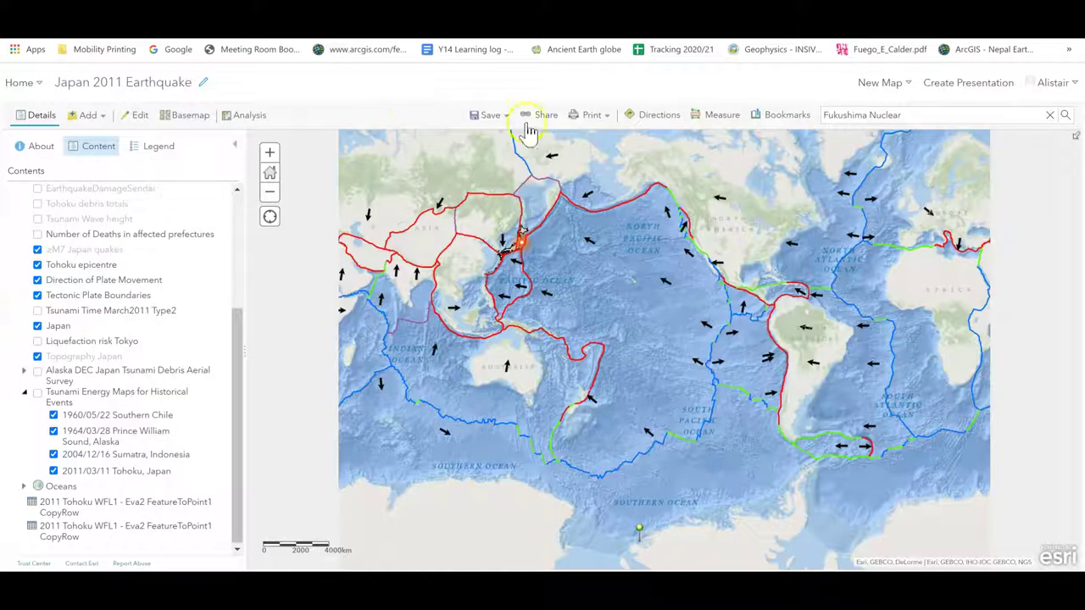
{"action": "left_click", "coordinate": [778, 117]}
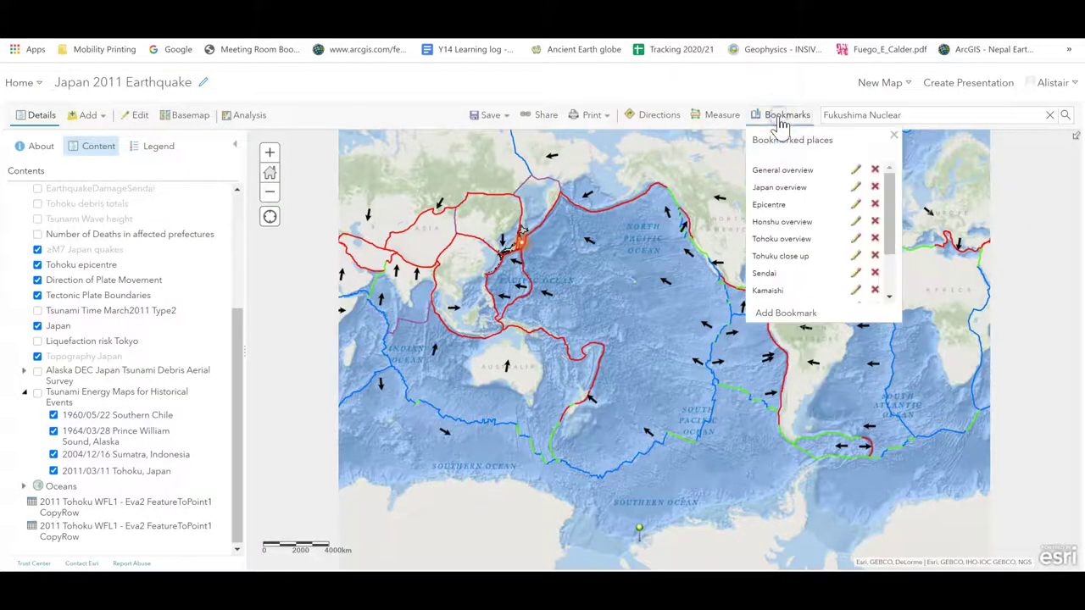
{"action": "left_click", "coordinate": [774, 171]}
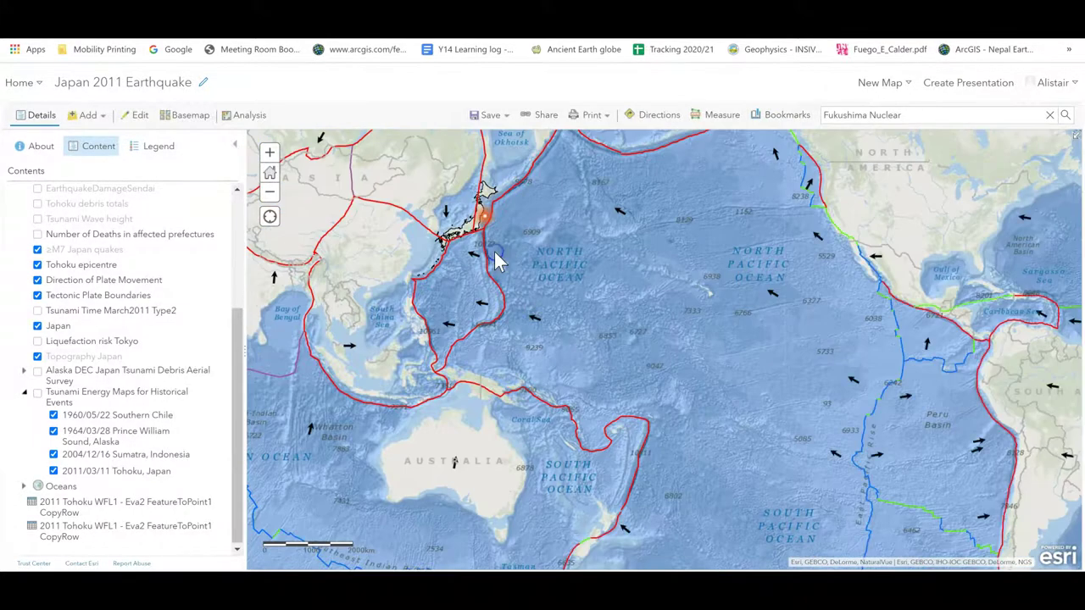
{"action": "left_click_drag", "start_coordinate": [505, 262], "coordinate": [503, 272]}
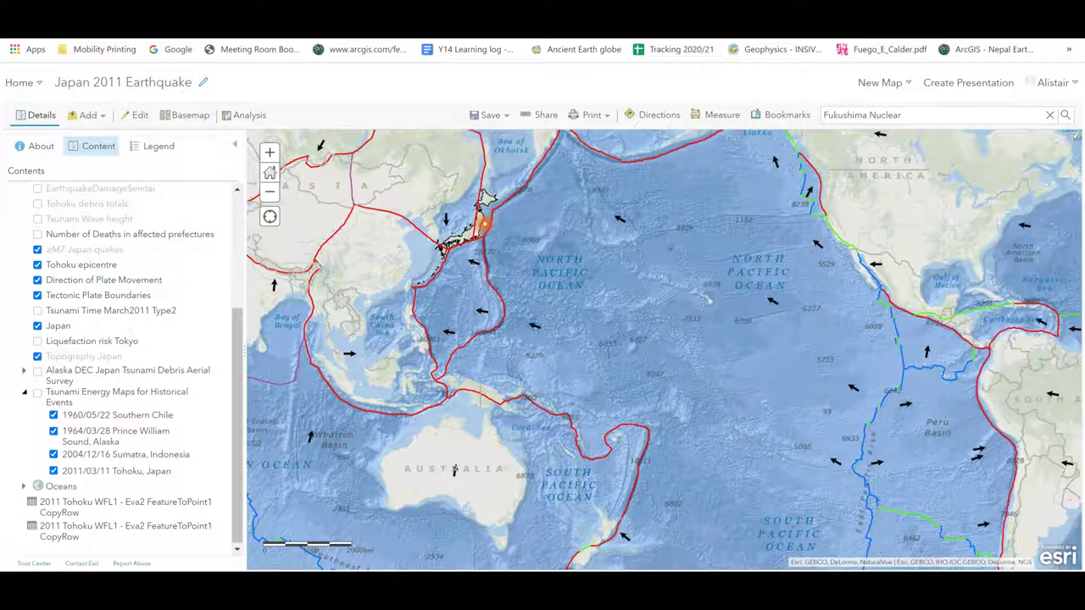
Read the location-of-Japan task in the Google Slides presentation, and return to the ArcGIS map to show its legend
{"action": "key", "text": "ctrl+Tab"}
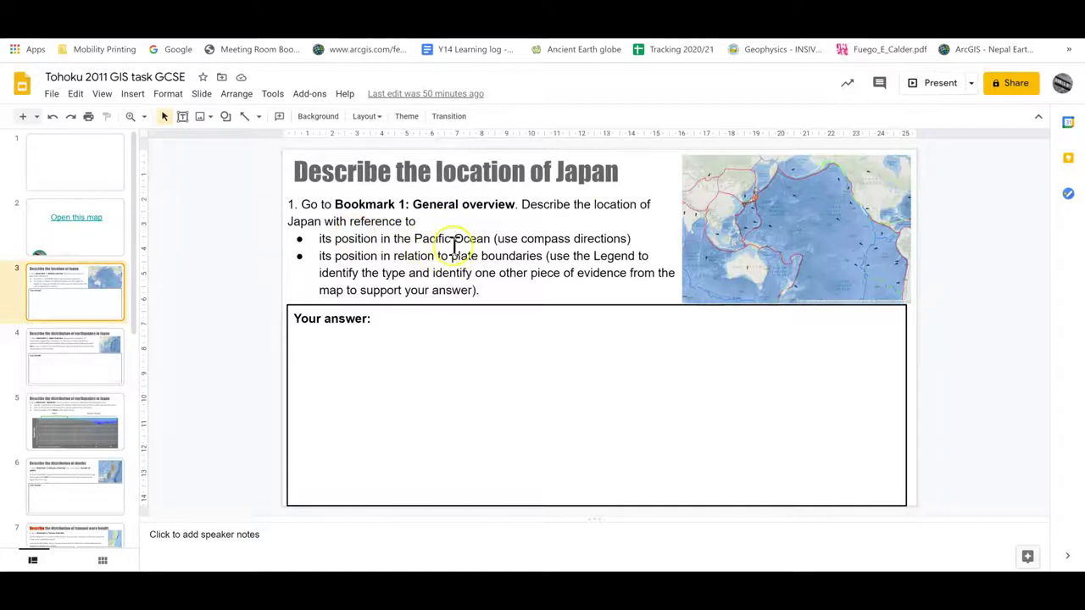
{"action": "key", "text": "ctrl+shift+Tab"}
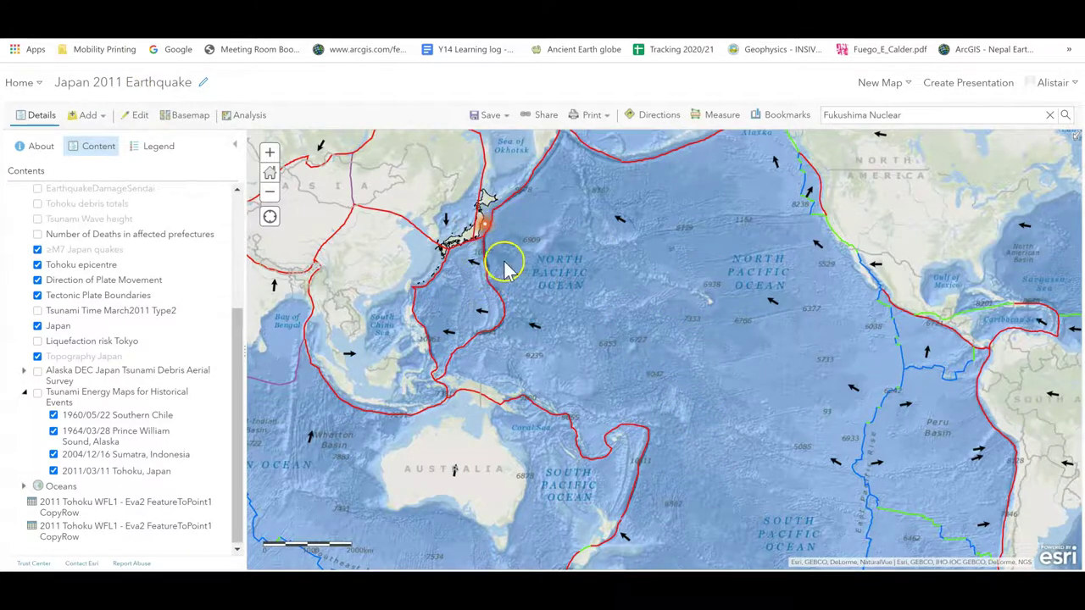
{"action": "left_click", "coordinate": [159, 152]}
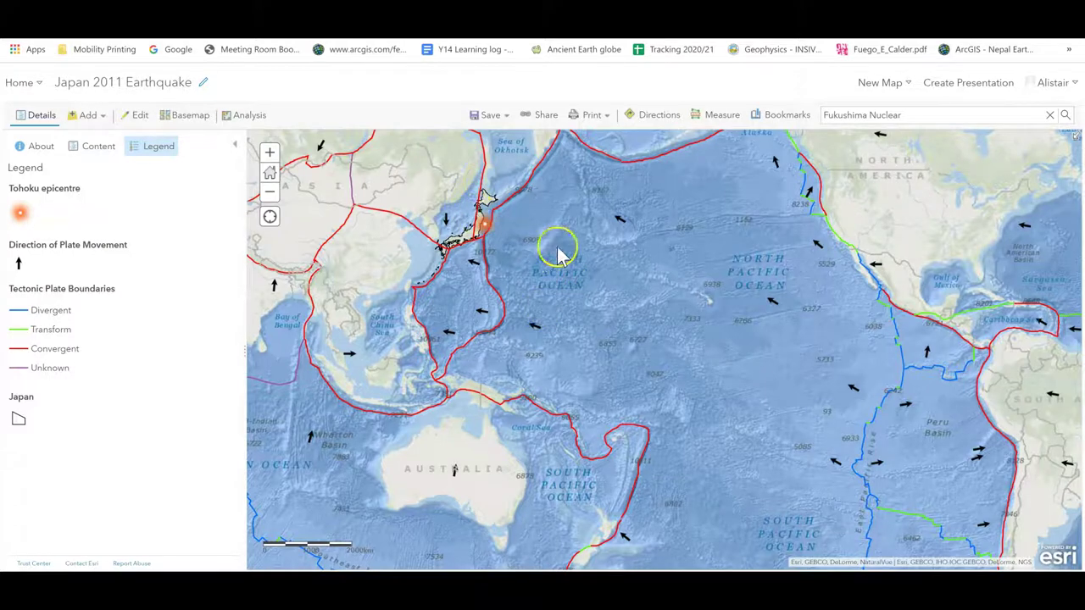
Examine the plate boundaries and the Japan Trench east of Honshu, rechecking the location-of-Japan task slide against the map
{"action": "scroll", "coordinate": [507, 256], "scroll_direction": "up", "scroll_amount": 1}
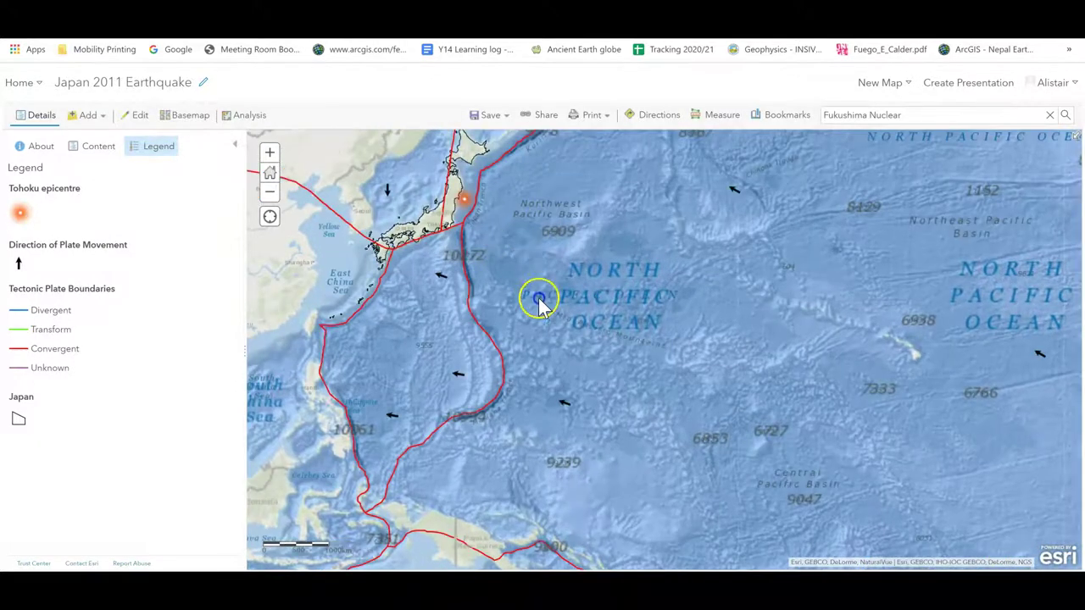
{"action": "scroll", "coordinate": [538, 301], "scroll_direction": "up", "scroll_amount": 1}
{"action": "scroll", "coordinate": [592, 349], "scroll_direction": "up", "scroll_amount": 1}
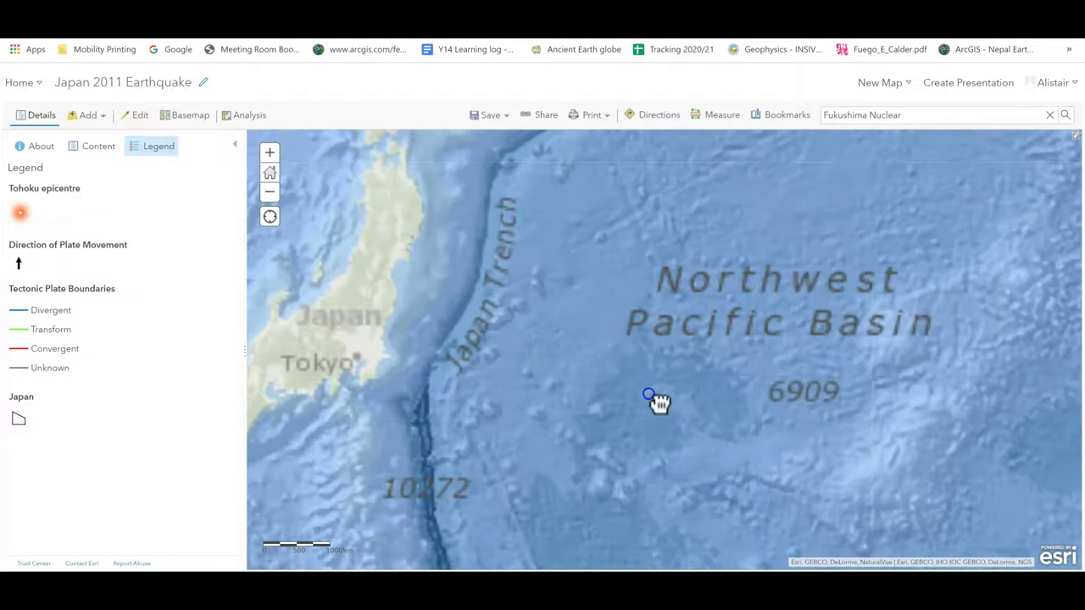
{"action": "left_click_drag", "start_coordinate": [656, 399], "coordinate": [720, 424]}
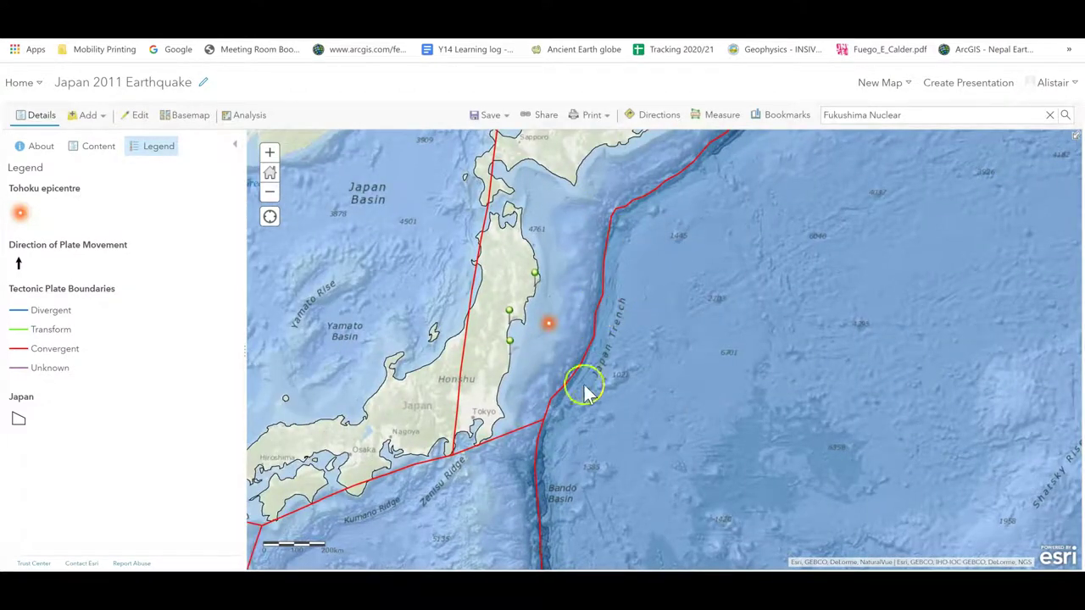
{"action": "key", "text": "ctrl+Tab"}
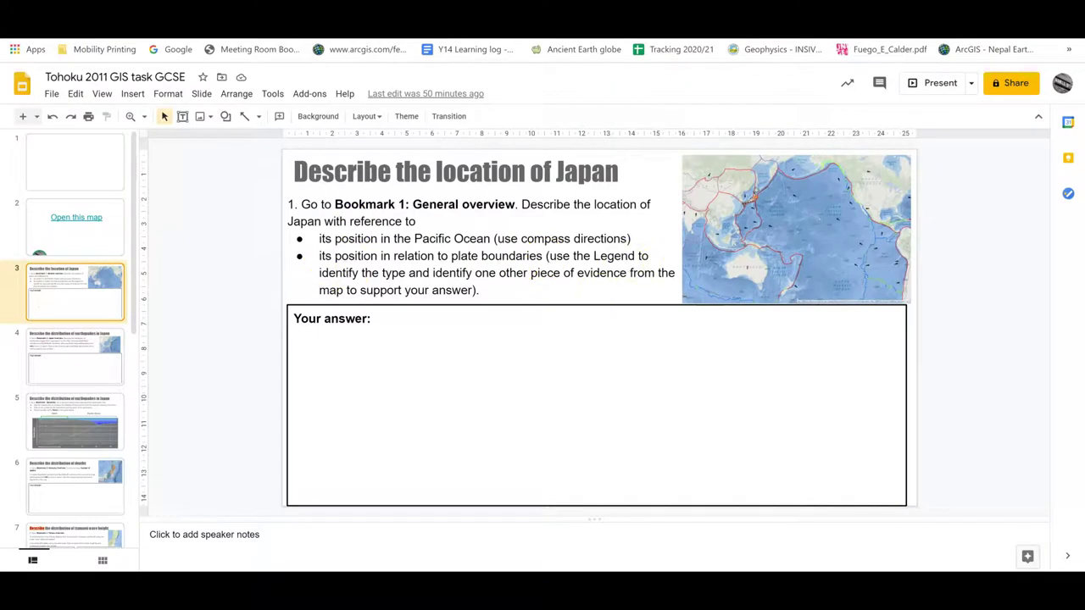
{"action": "key", "text": "ctrl+shift+Tab"}
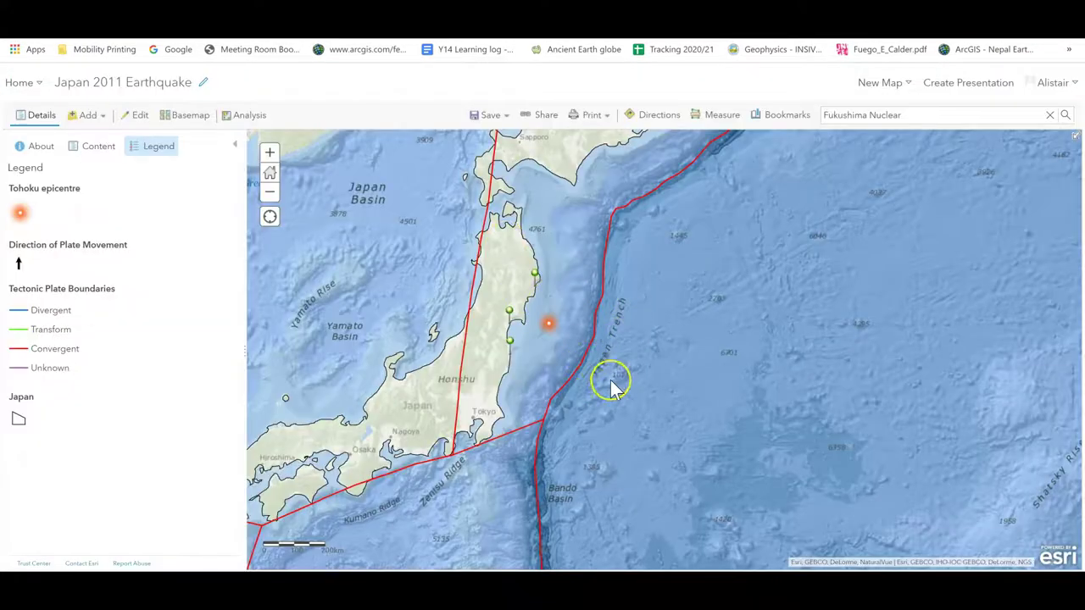
{"action": "scroll", "coordinate": [596, 343], "scroll_direction": "down", "scroll_amount": 2}
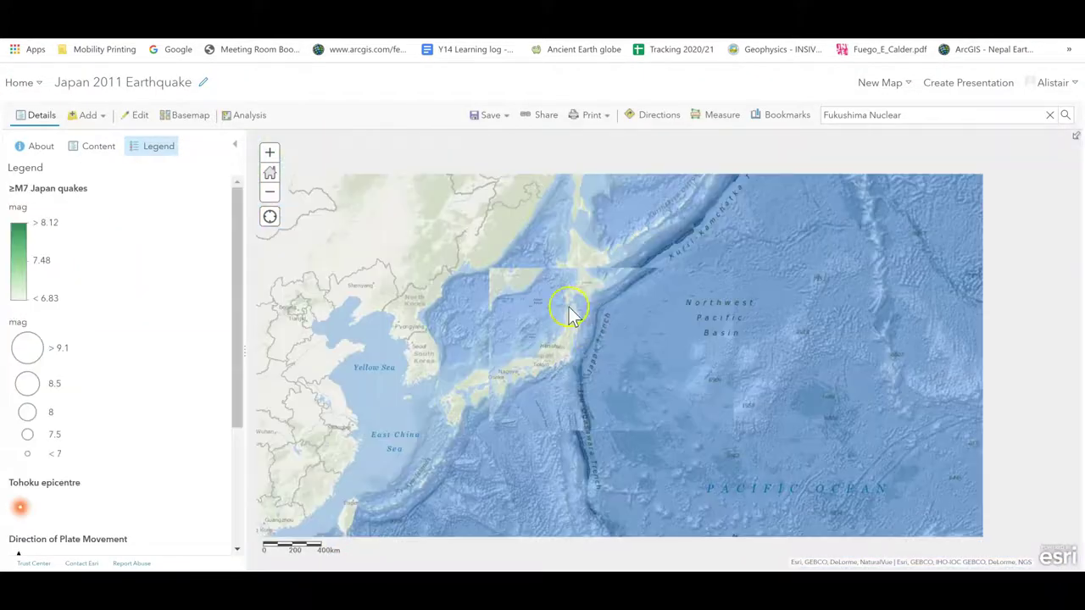
Read the earthquake distribution task on slide 4 of the Google Slides presentation, and bring the ArcGIS map to the Japan overview bookmark
{"action": "key", "text": "ctrl+Tab"}
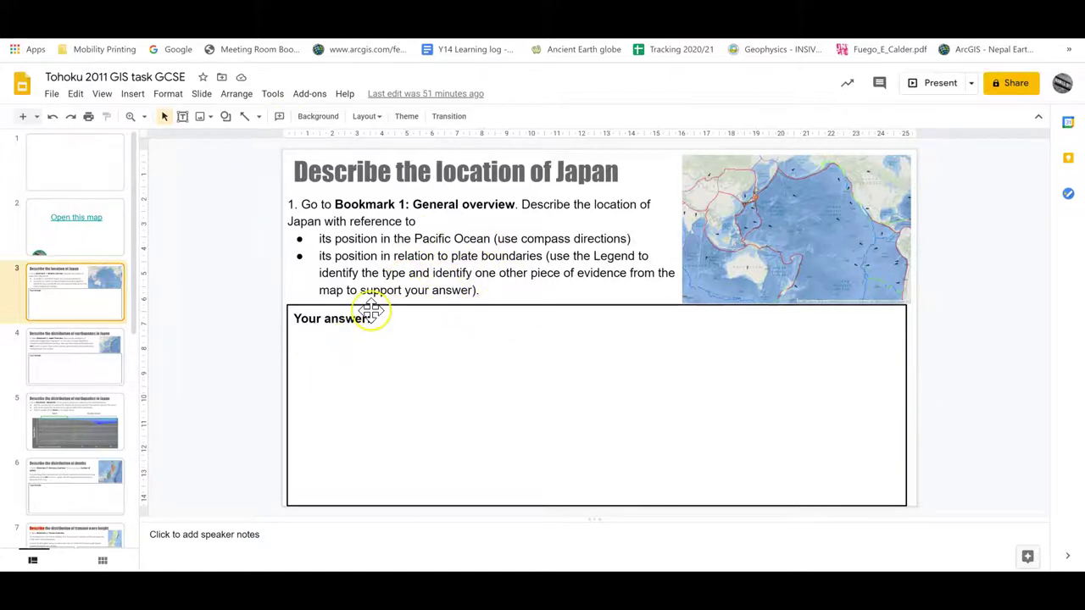
{"action": "left_click", "coordinate": [67, 360]}
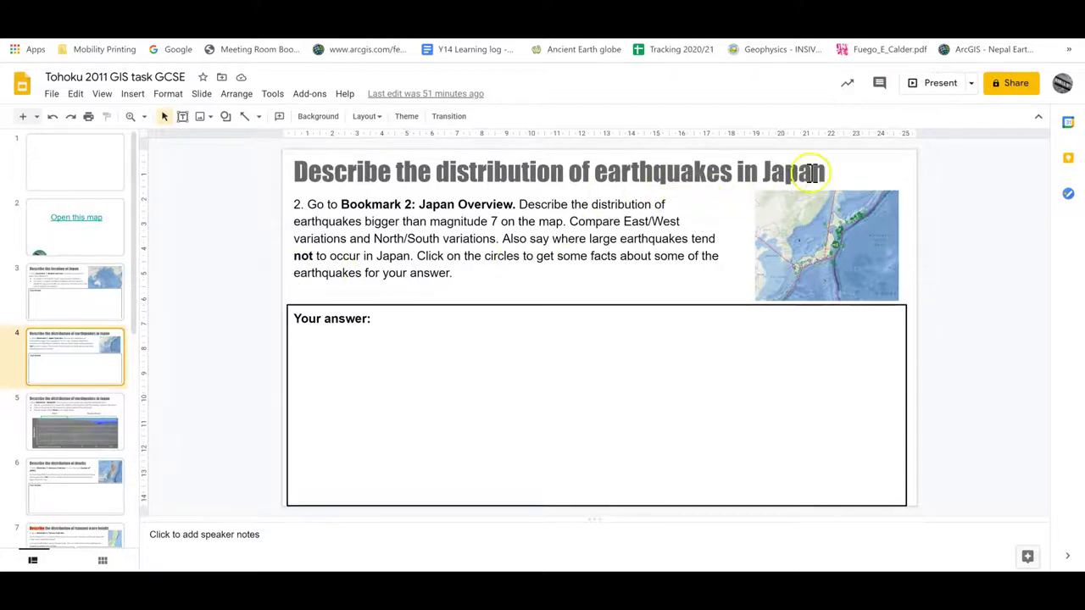
{"action": "key", "text": "ctrl+Tab"}
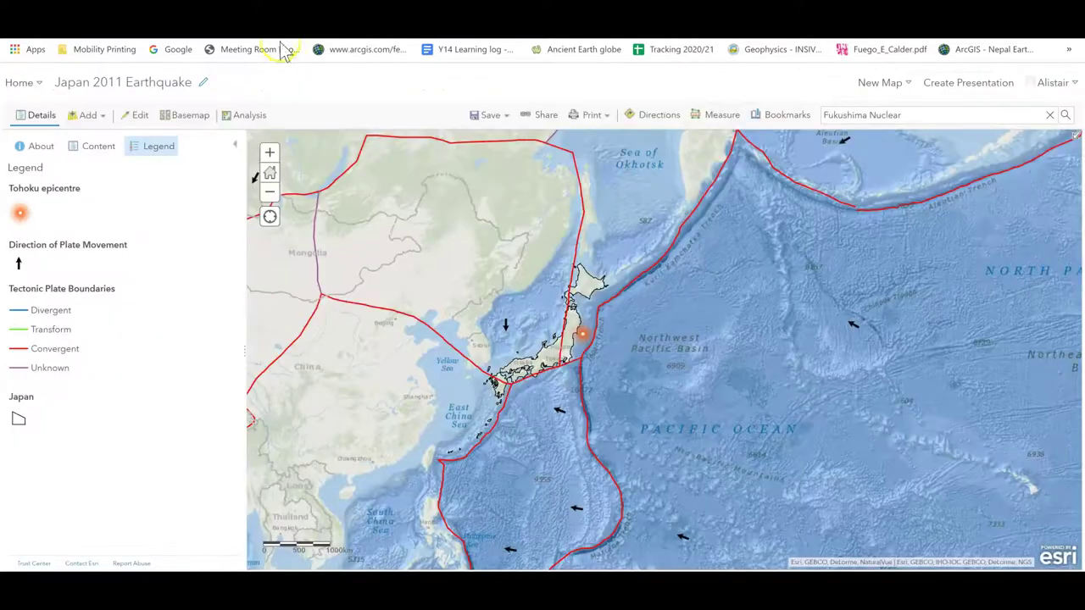
{"action": "left_click", "coordinate": [781, 119]}
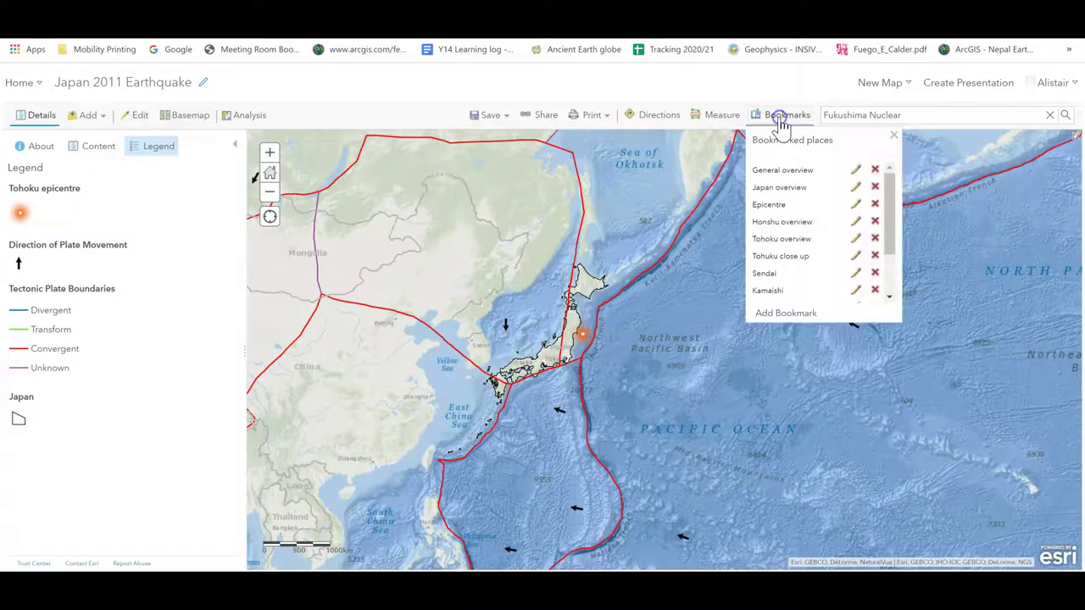
{"action": "left_click", "coordinate": [779, 190]}
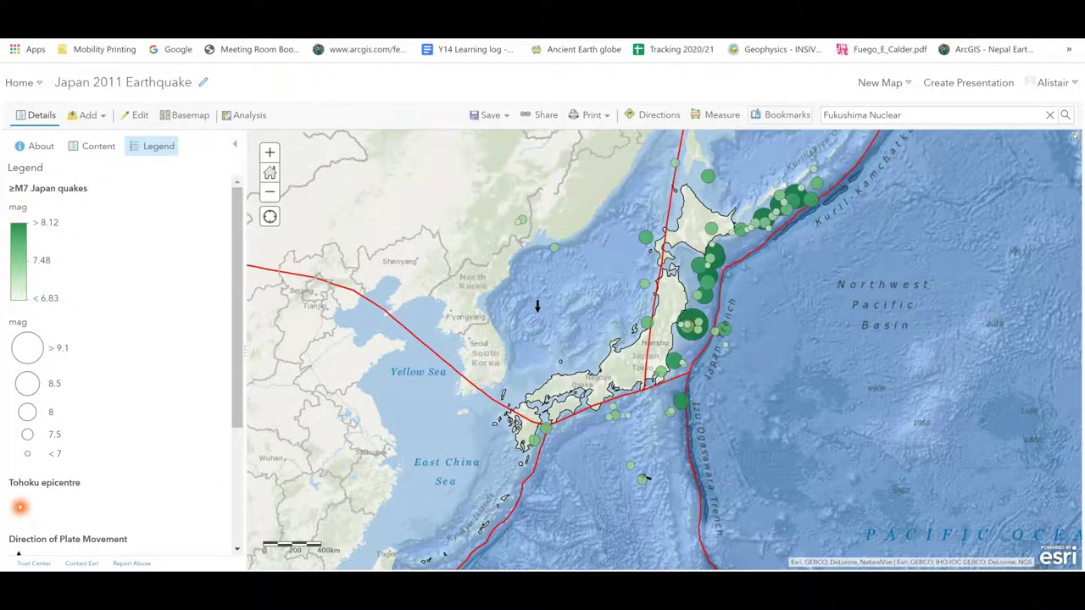
Reread the earthquake distribution task in the Google Slides presentation, and return to the ArcGIS map to show all of Japan's magnitude 7+ quakes
{"action": "left_click", "coordinate": [291, 17]}
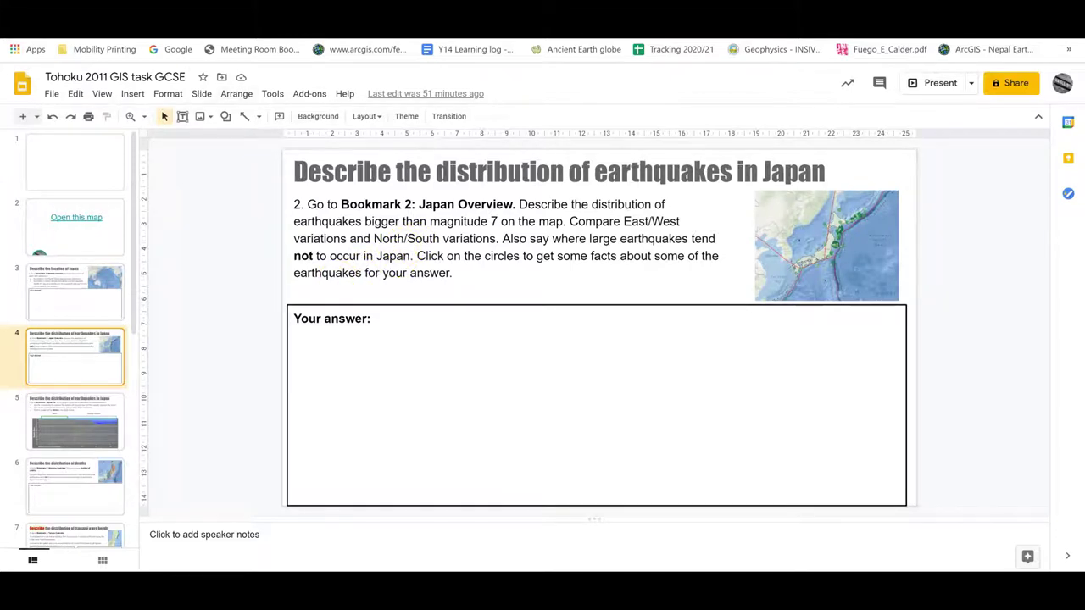
{"action": "key", "text": "ctrl+Tab"}
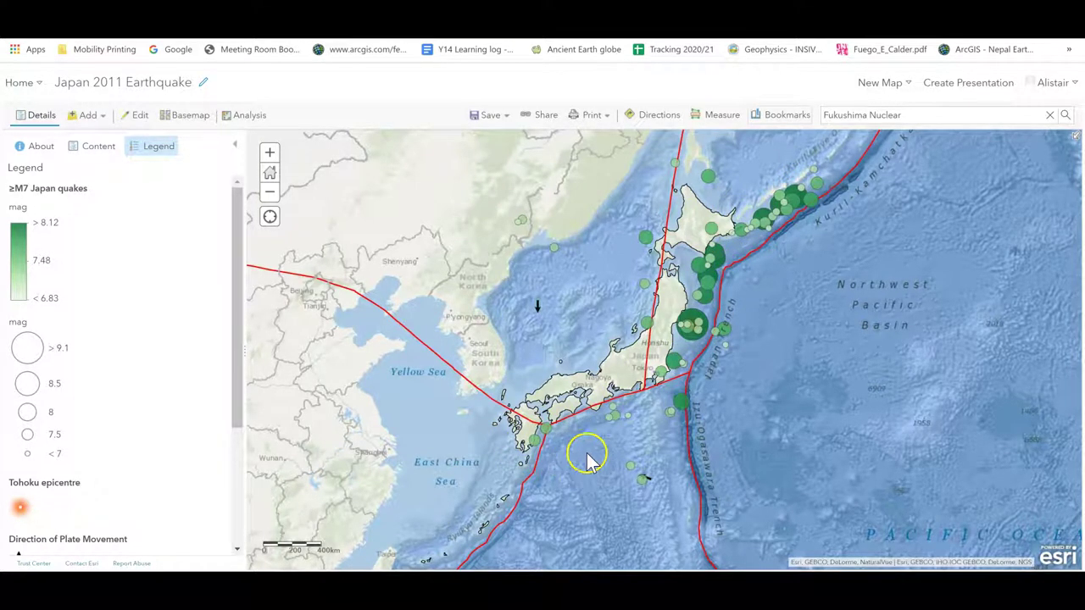
{"action": "scroll", "coordinate": [684, 363], "scroll_direction": "up", "scroll_amount": 1}
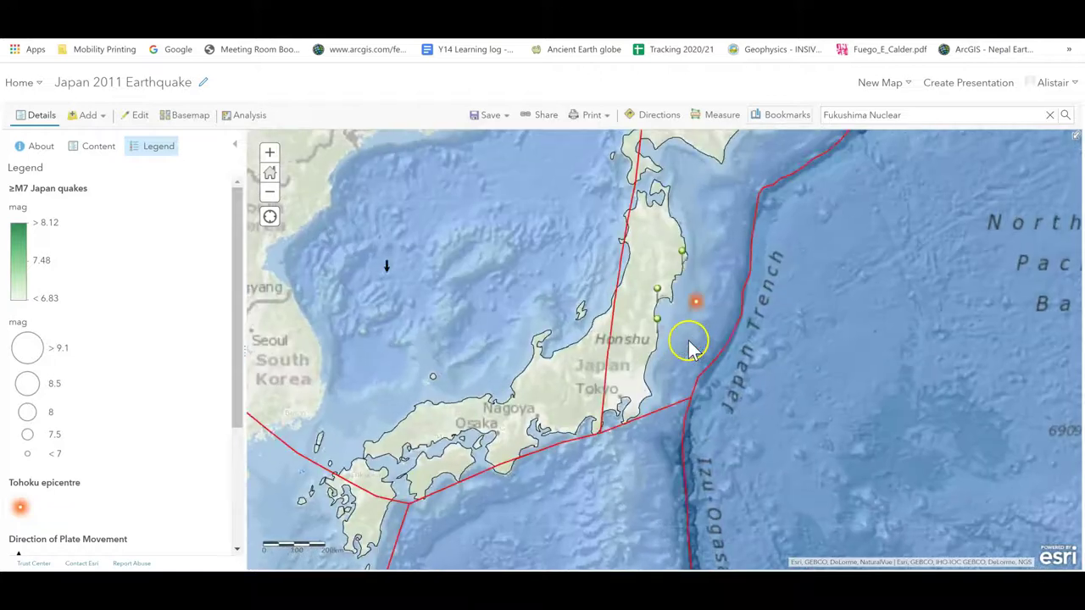
{"action": "scroll", "coordinate": [696, 348], "scroll_direction": "down", "scroll_amount": 3}
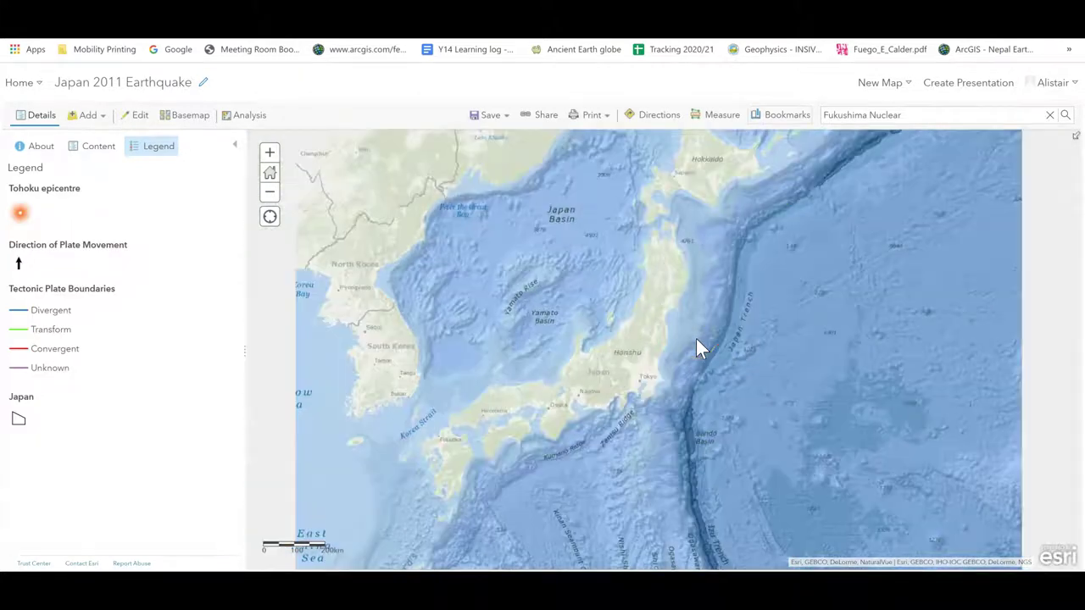
{"action": "scroll", "coordinate": [696, 348], "scroll_direction": "up", "scroll_amount": 1}
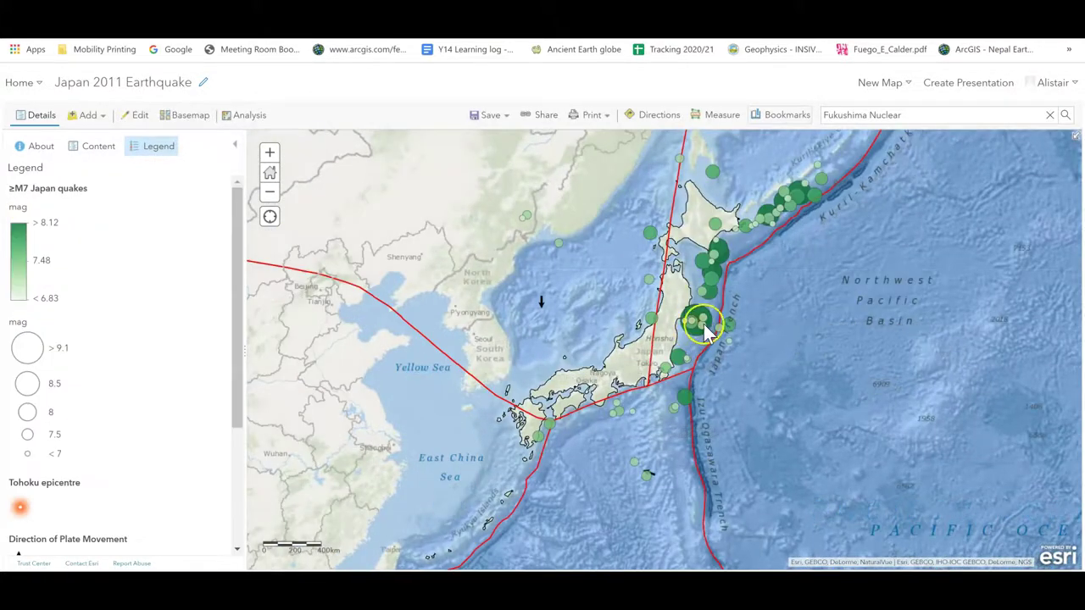
Read the time, depth and magnitude of several large earthquakes along the east coast of Honshu and the Japan Trench
{"action": "left_click", "coordinate": [715, 284]}
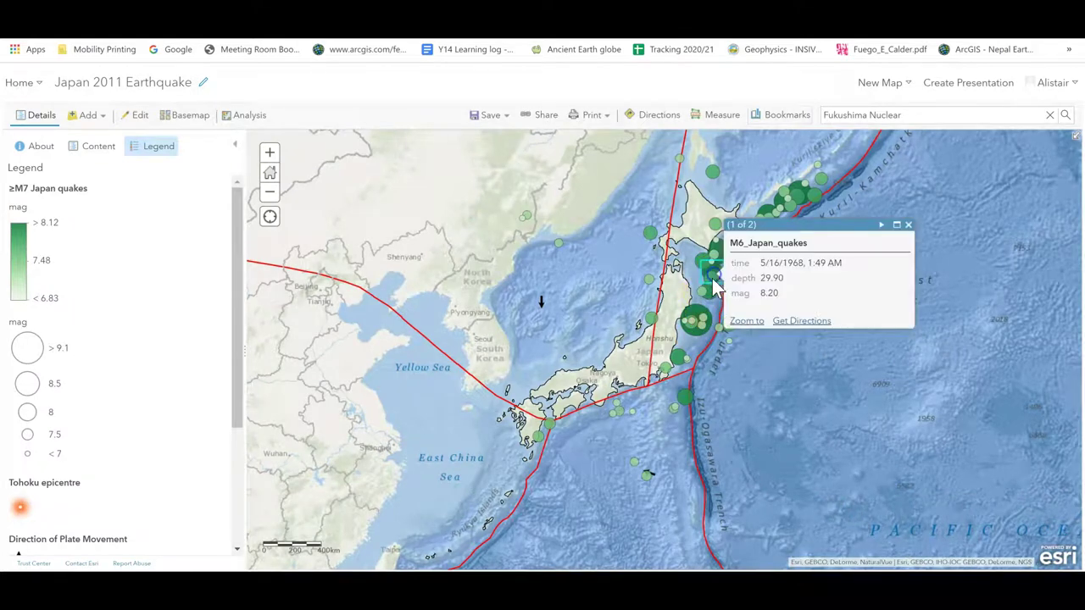
{"action": "left_click", "coordinate": [727, 292]}
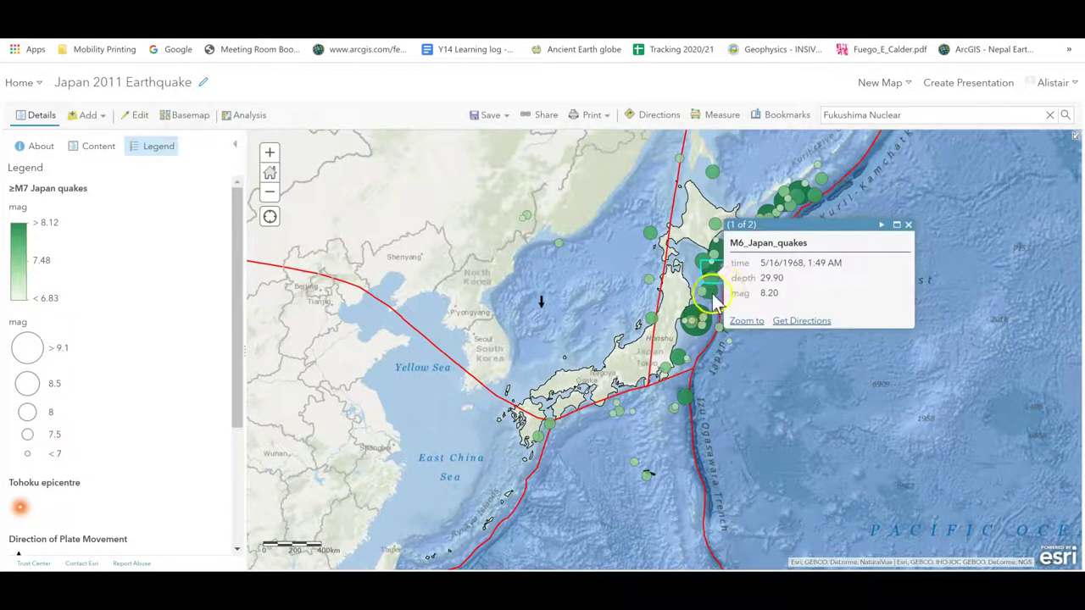
{"action": "left_click", "coordinate": [708, 294]}
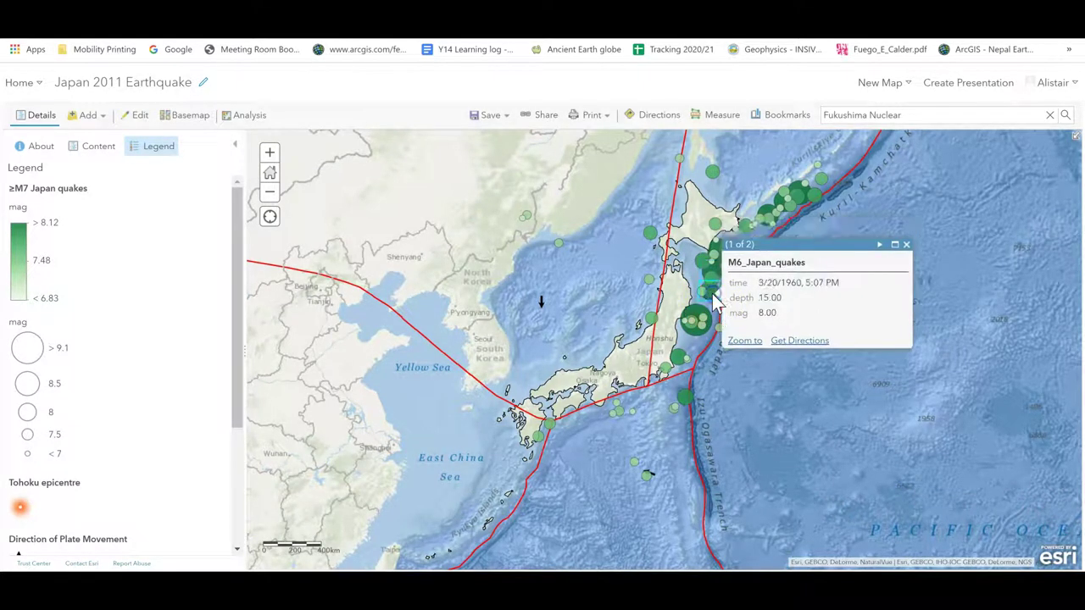
{"action": "left_click", "coordinate": [689, 332]}
{"action": "left_click", "coordinate": [683, 366]}
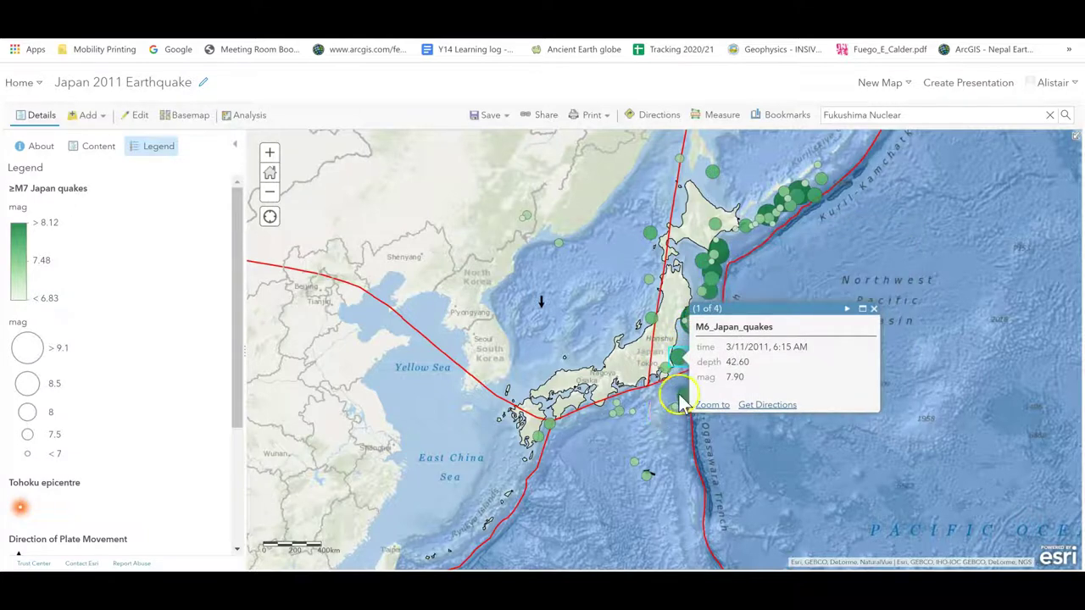
{"action": "left_click", "coordinate": [683, 397]}
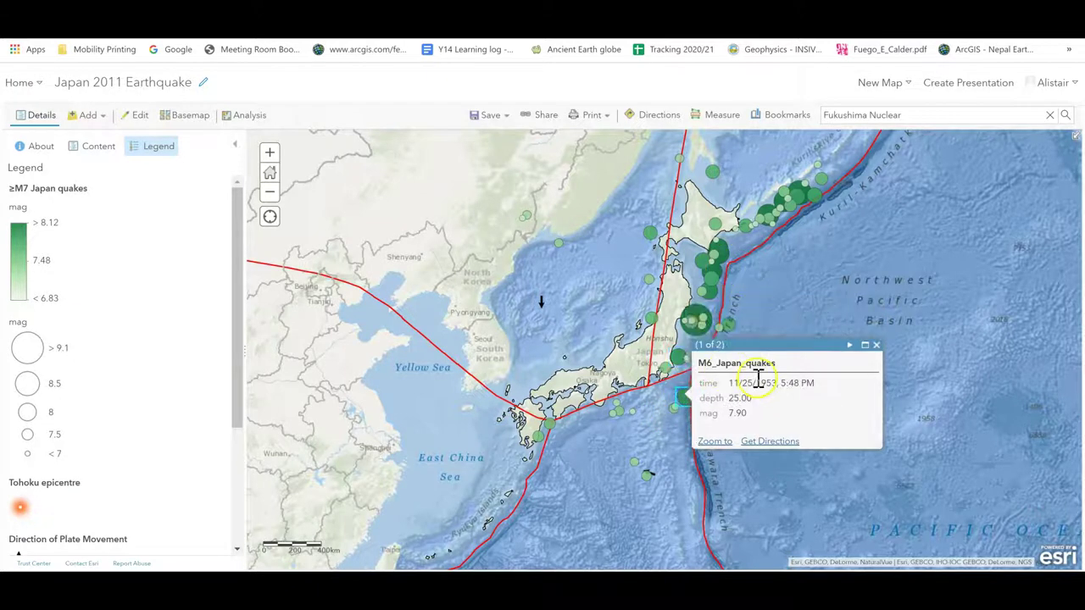
Read the details of large earthquakes on the east and west sides of Hokkaido, and close the quake details
{"action": "left_click", "coordinate": [721, 252]}
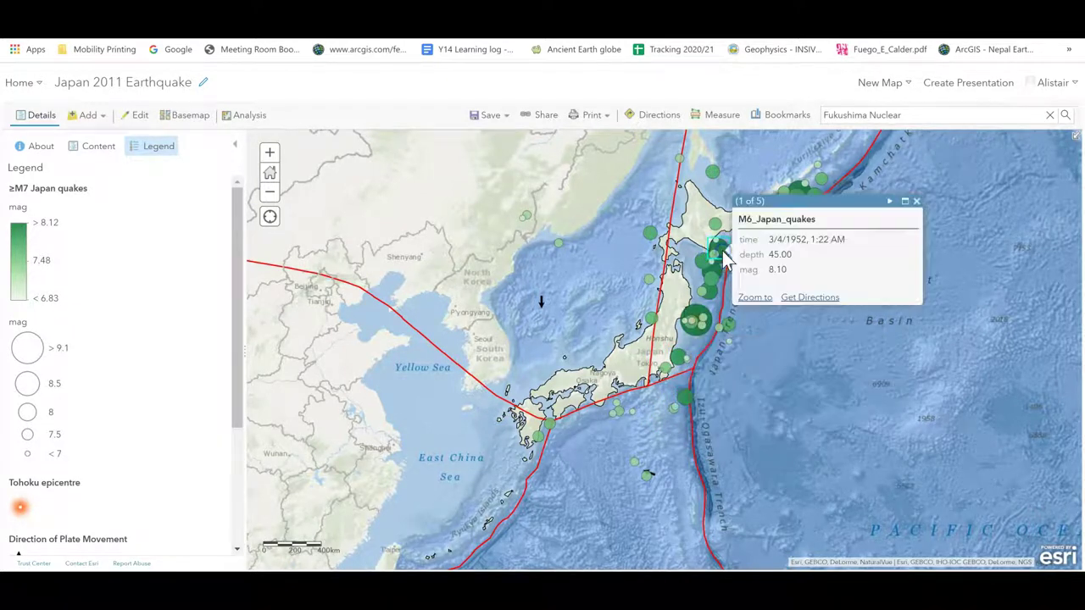
{"action": "left_click", "coordinate": [820, 177]}
{"action": "left_click", "coordinate": [641, 229]}
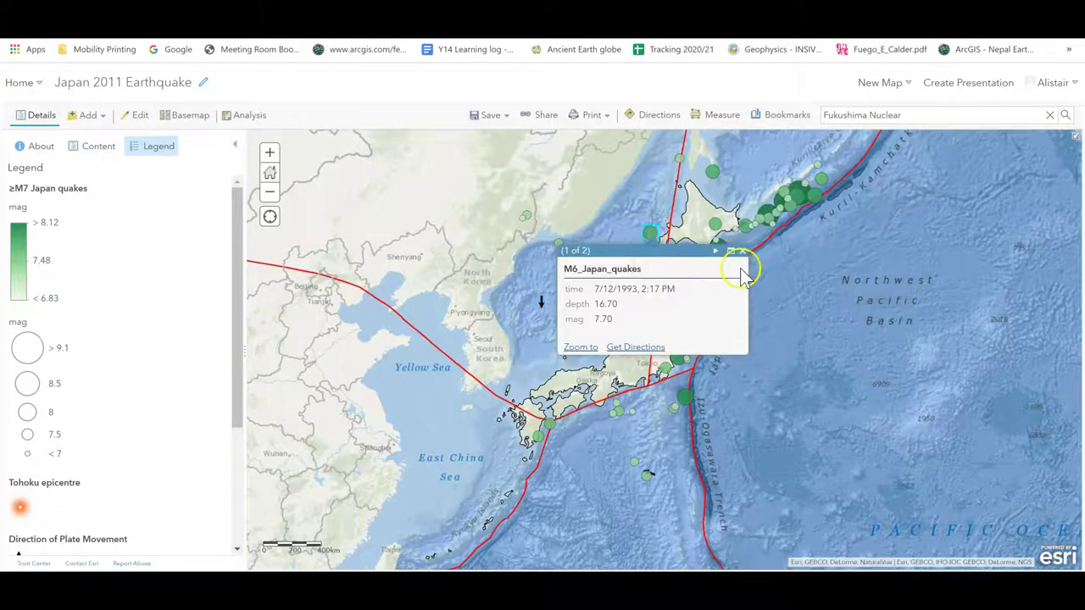
{"action": "left_click", "coordinate": [742, 253]}
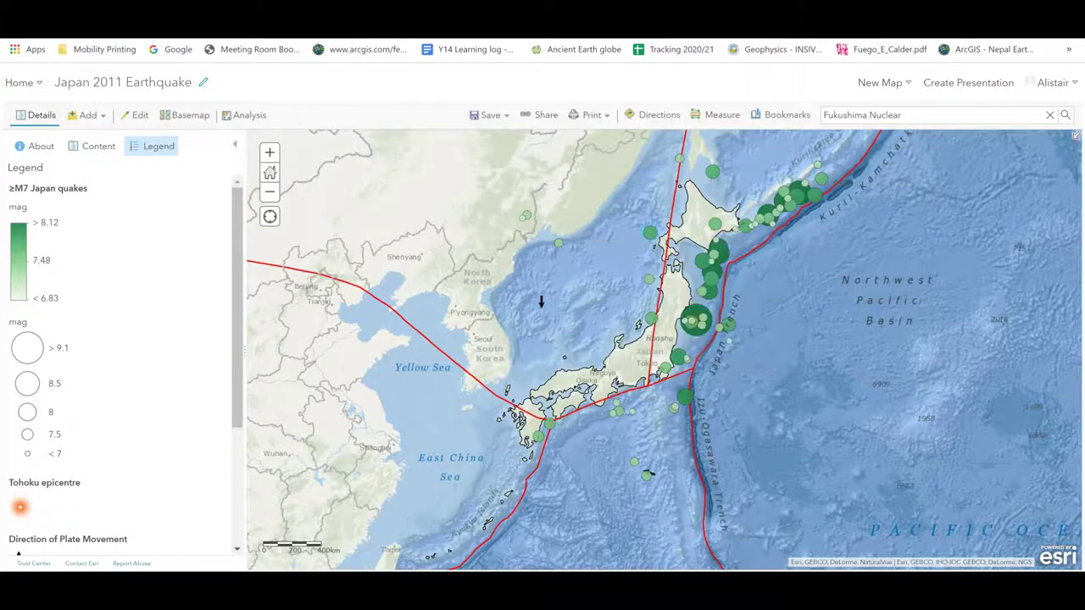
Read the Epicentre bookmark task on slide 5 of the Google Slides presentation, and return to the ArcGIS map
{"action": "key", "text": "ctrl+Tab"}
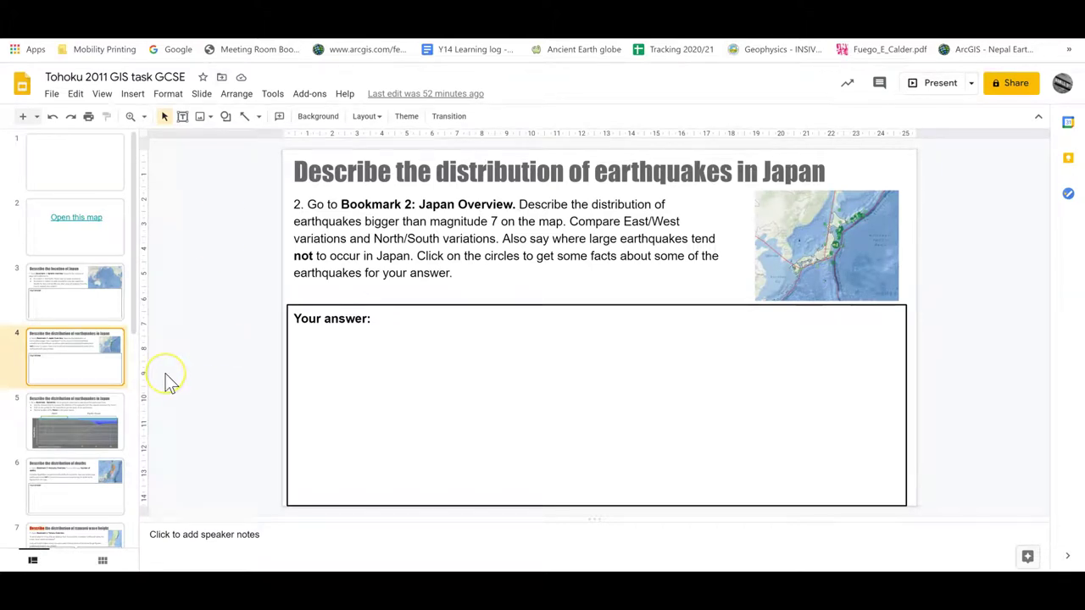
{"action": "left_click", "coordinate": [53, 428]}
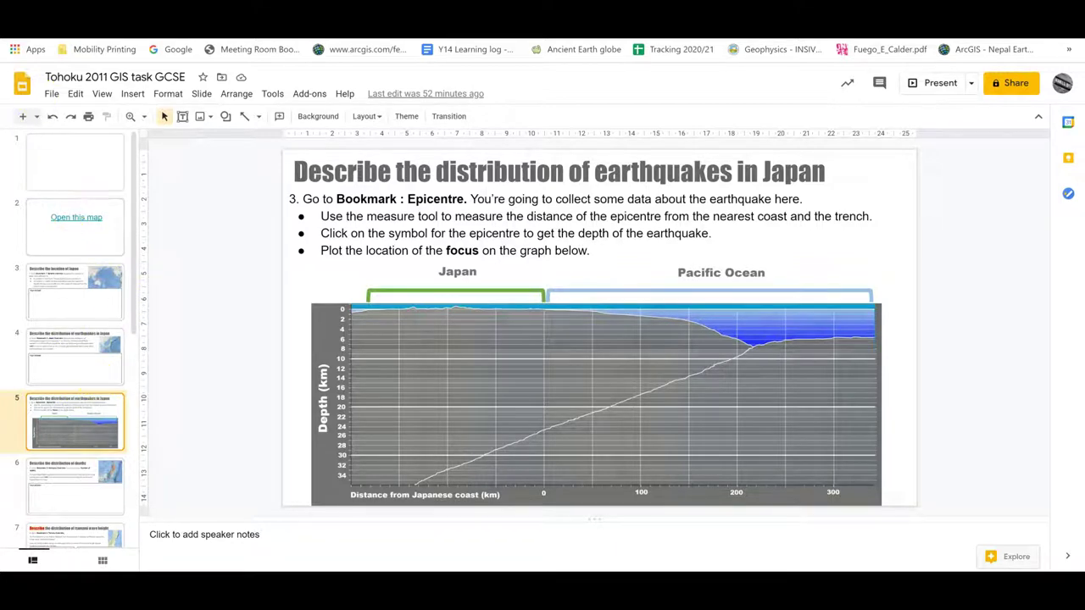
{"action": "key", "text": "ctrl+Tab"}
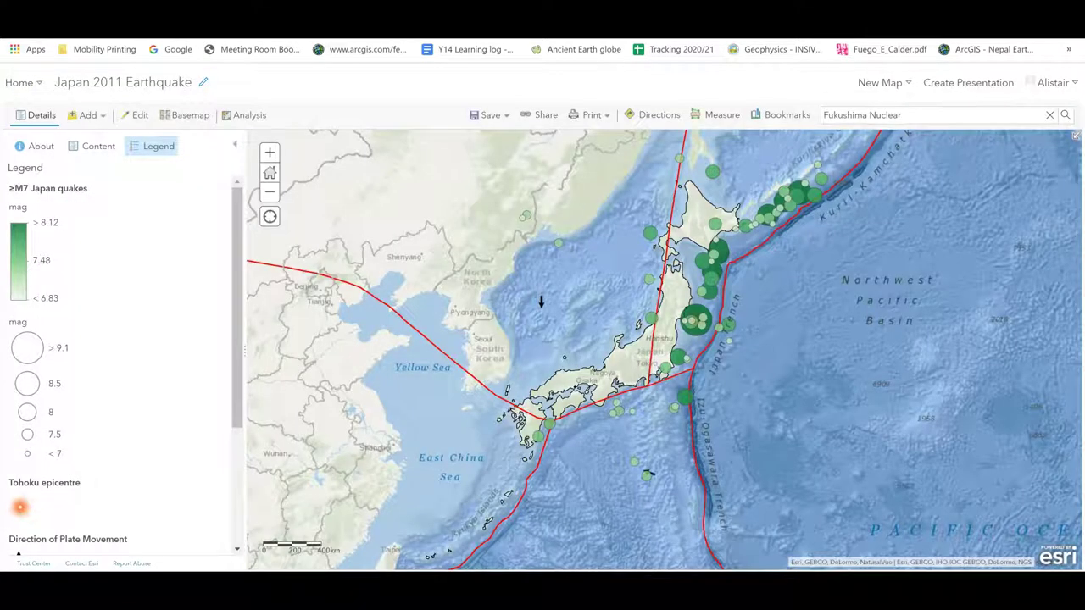
Bring the map to the Honshu overview bookmark, and frame the Tohoku epicentre between the coast and the Japan Trench
{"action": "left_click", "coordinate": [774, 118]}
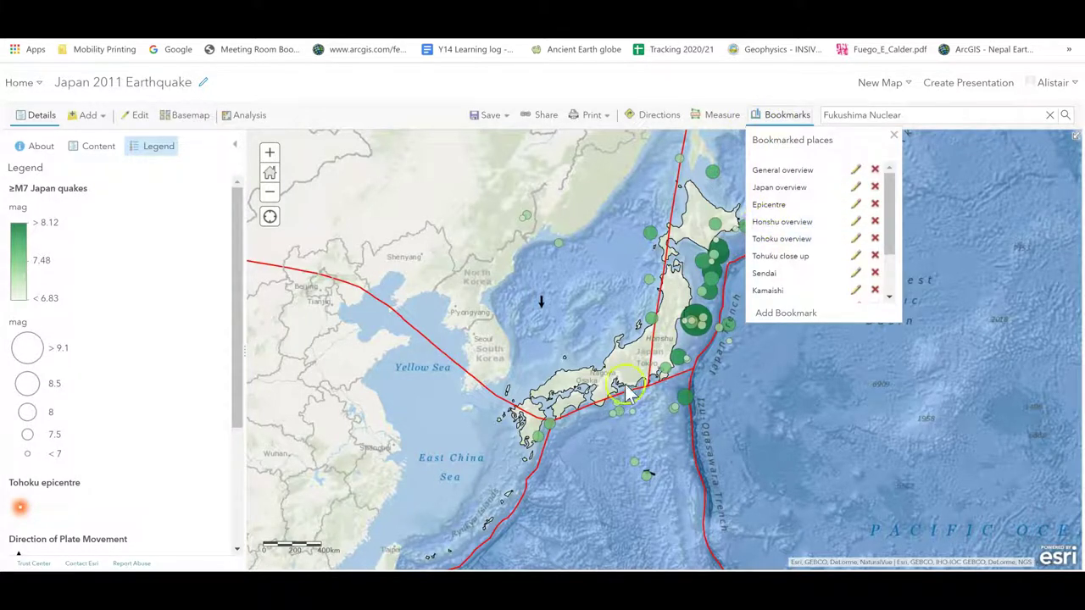
{"action": "left_click", "coordinate": [795, 222]}
{"action": "left_click", "coordinate": [699, 331]}
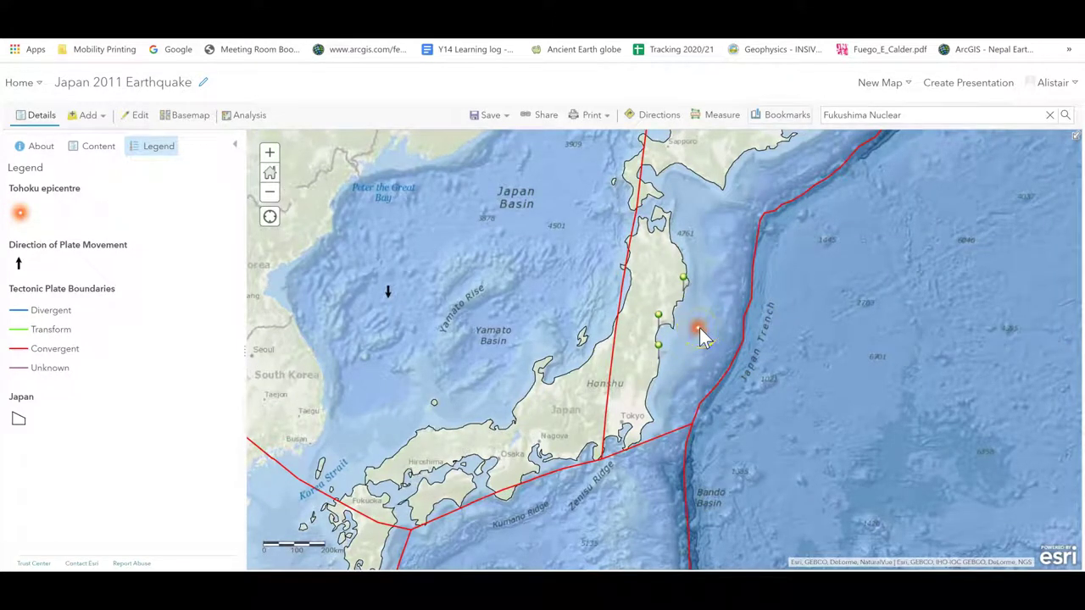
{"action": "scroll", "coordinate": [700, 328], "scroll_direction": "up", "scroll_amount": 1}
{"action": "left_click", "coordinate": [654, 354]}
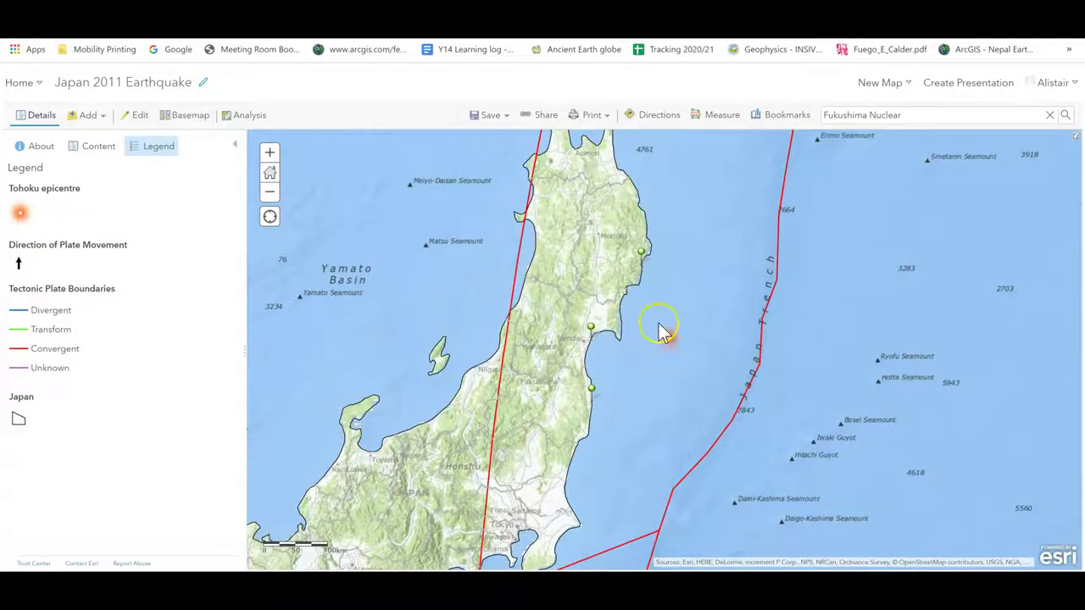
{"action": "scroll", "coordinate": [607, 307], "scroll_direction": "down", "scroll_amount": 2}
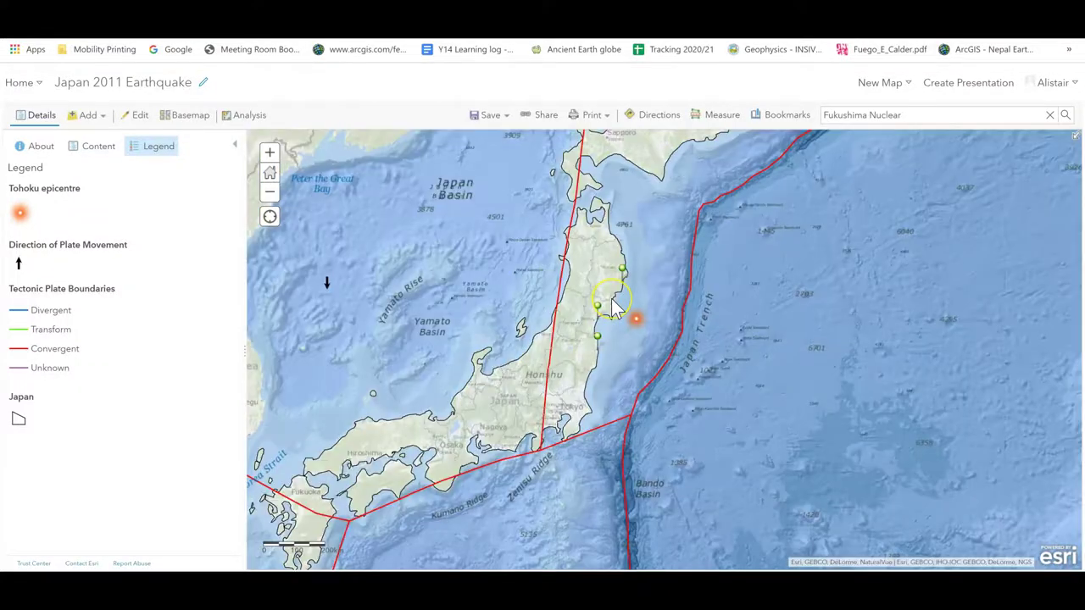
{"action": "double_click", "coordinate": [625, 341]}
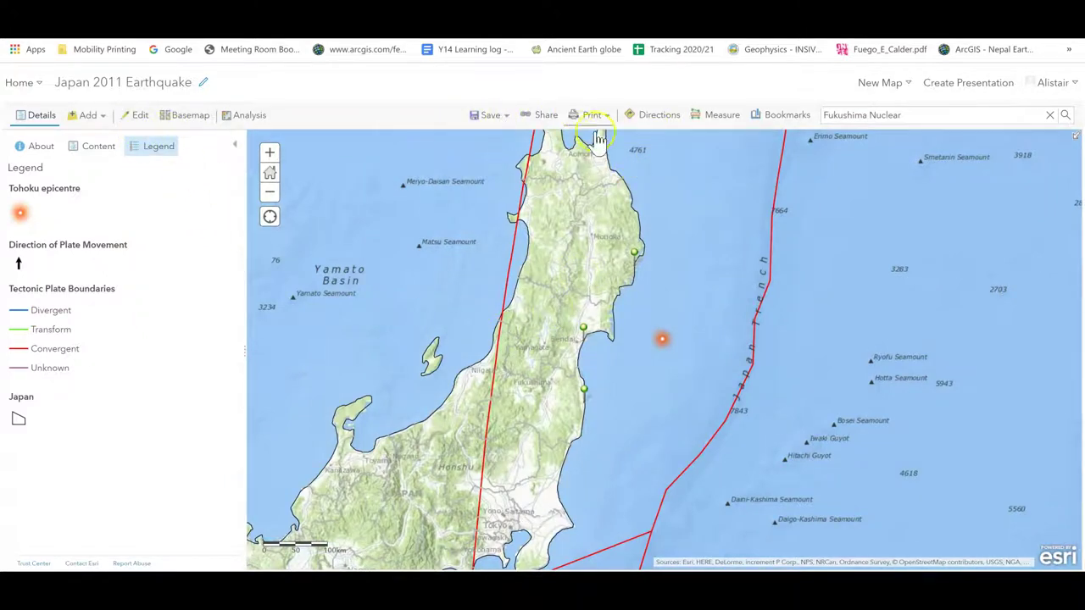
Measure the distance in kilometres from the Tohoku epicentre north-east towards the Japan Trench, and close the measurement
{"action": "left_click", "coordinate": [715, 123]}
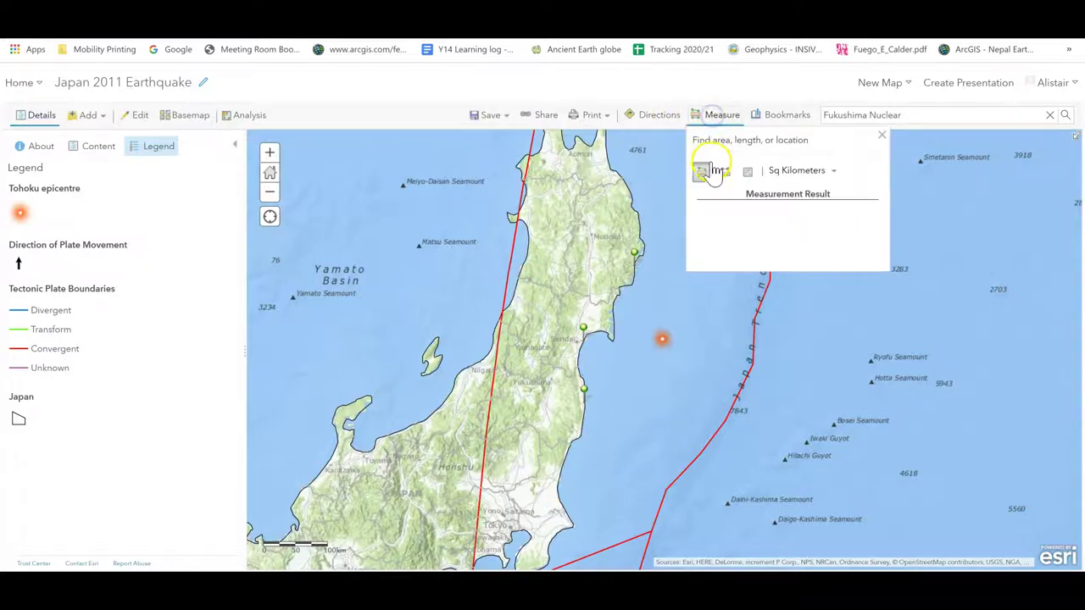
{"action": "left_click", "coordinate": [727, 174]}
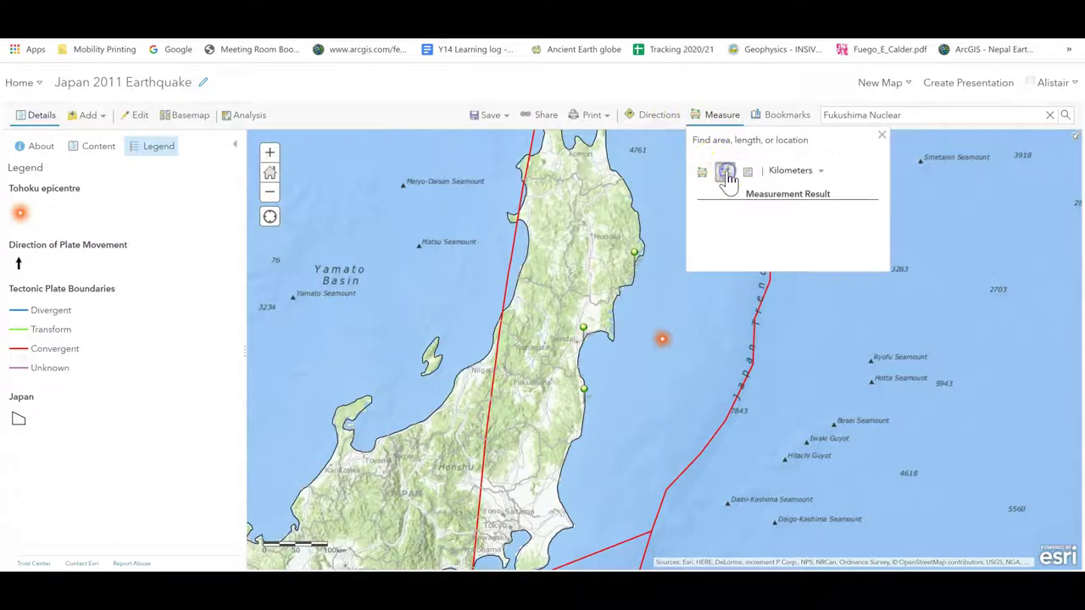
{"action": "left_click", "coordinate": [663, 340]}
{"action": "left_click", "coordinate": [644, 337]}
{"action": "double_click", "coordinate": [747, 267]}
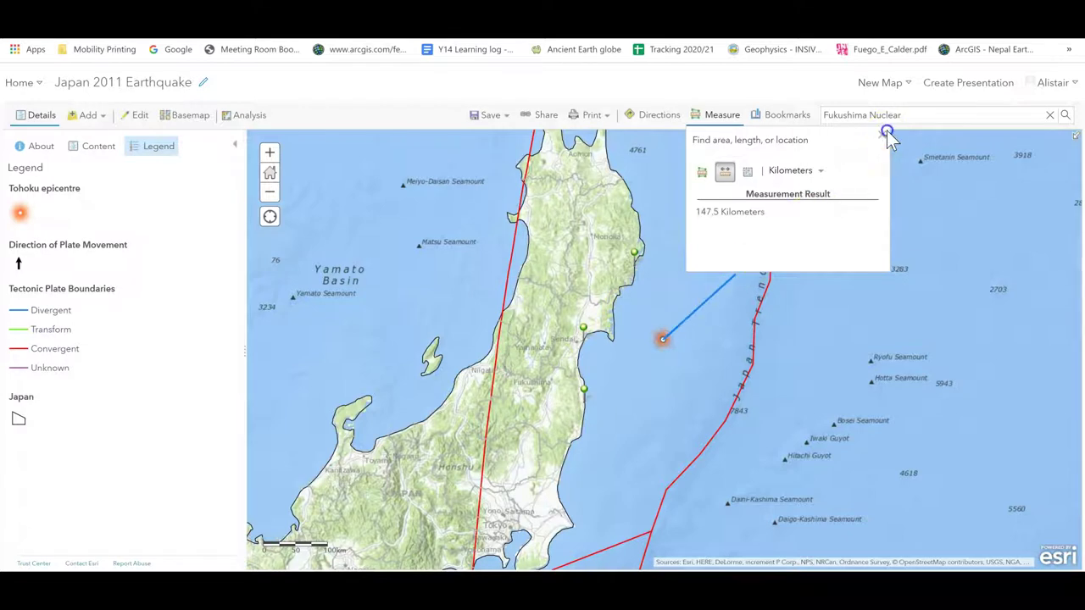
{"action": "left_click", "coordinate": [881, 137]}
Read the Tohoku epicentre's focus depth and details, and examine its plate margin cross section at full size
{"action": "left_click", "coordinate": [661, 340]}
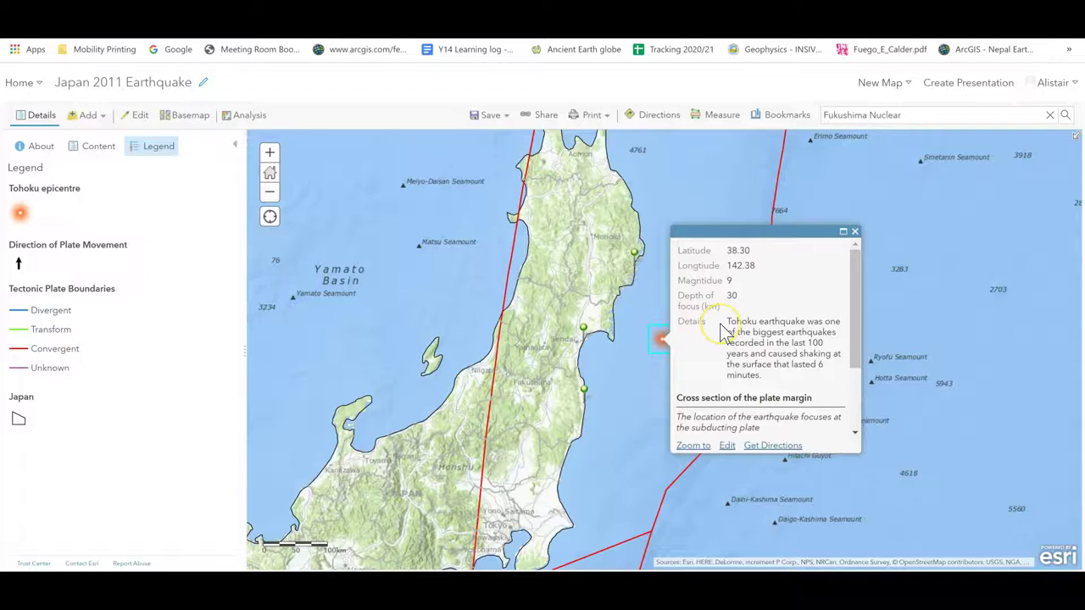
{"action": "scroll", "coordinate": [729, 339], "scroll_direction": "down", "scroll_amount": 3}
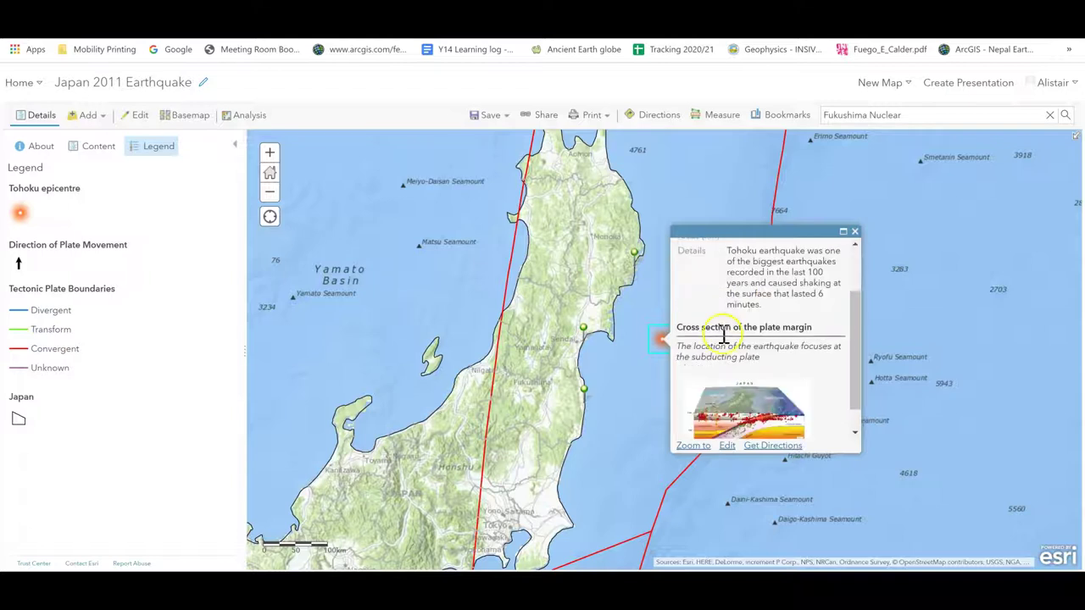
{"action": "right_click", "coordinate": [759, 395]}
{"action": "left_click", "coordinate": [790, 402]}
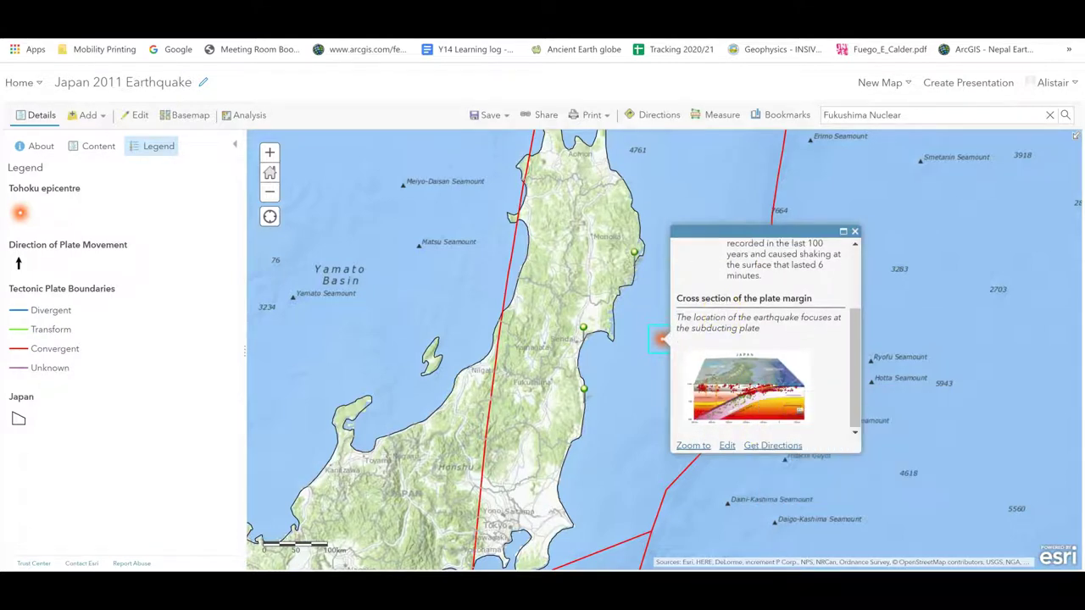
{"action": "key", "text": "ctrl+Tab"}
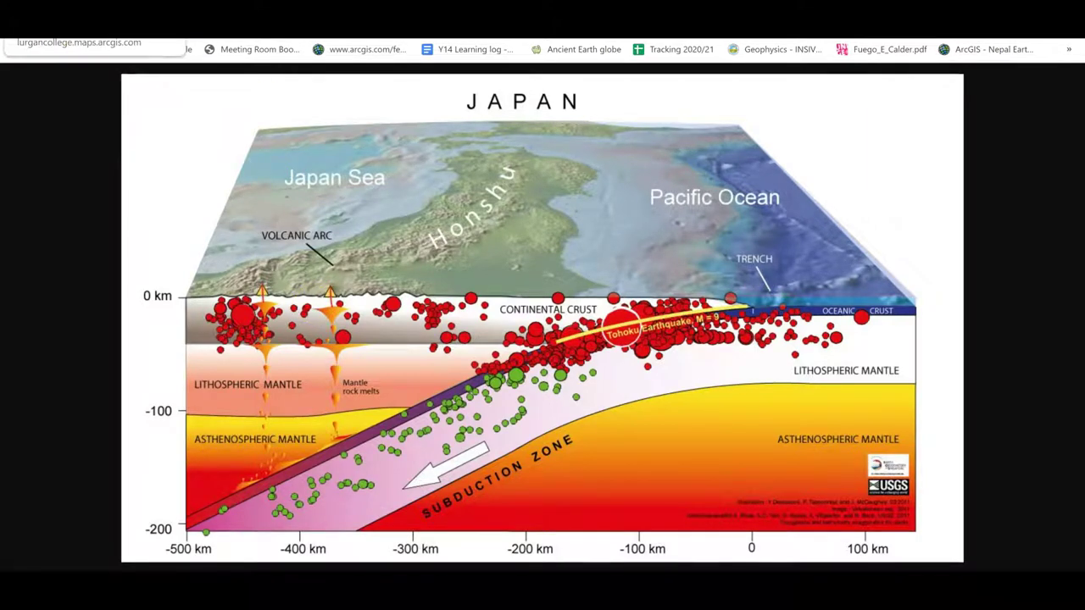
{"action": "left_click", "coordinate": [675, 366]}
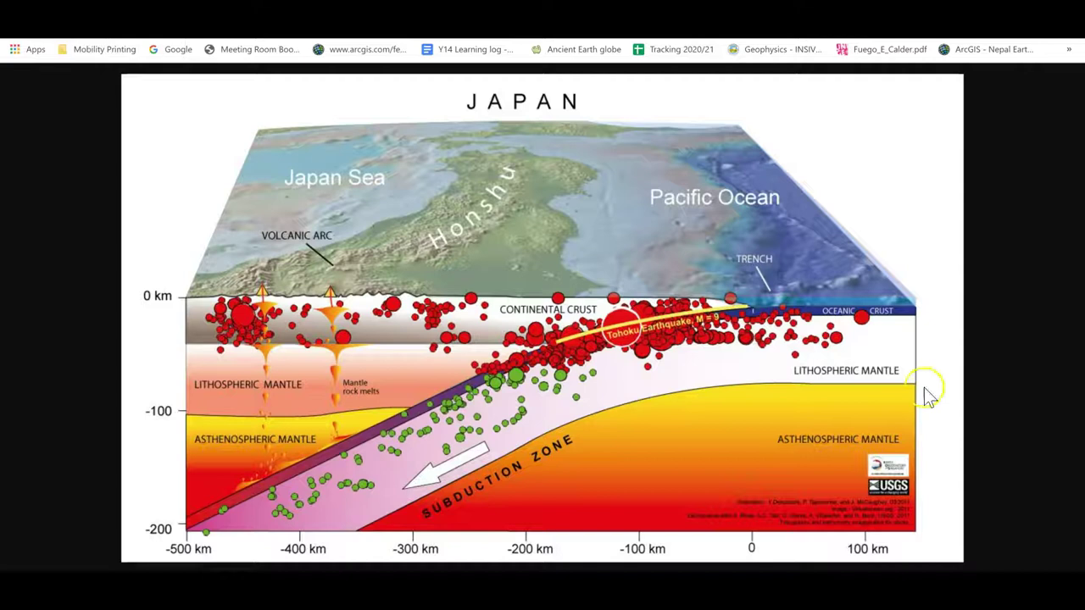
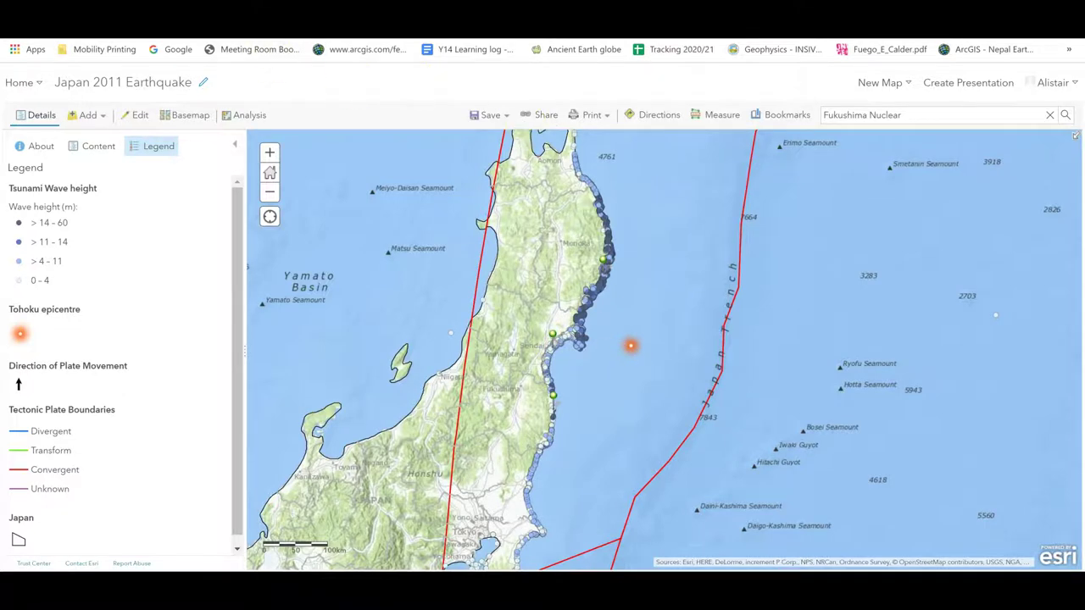
Read the tsunami wave height explanation task on slide 8 of the Google Slides presentation, and return to the ArcGIS map to list its layers
{"action": "key", "text": "ctrl+Tab"}
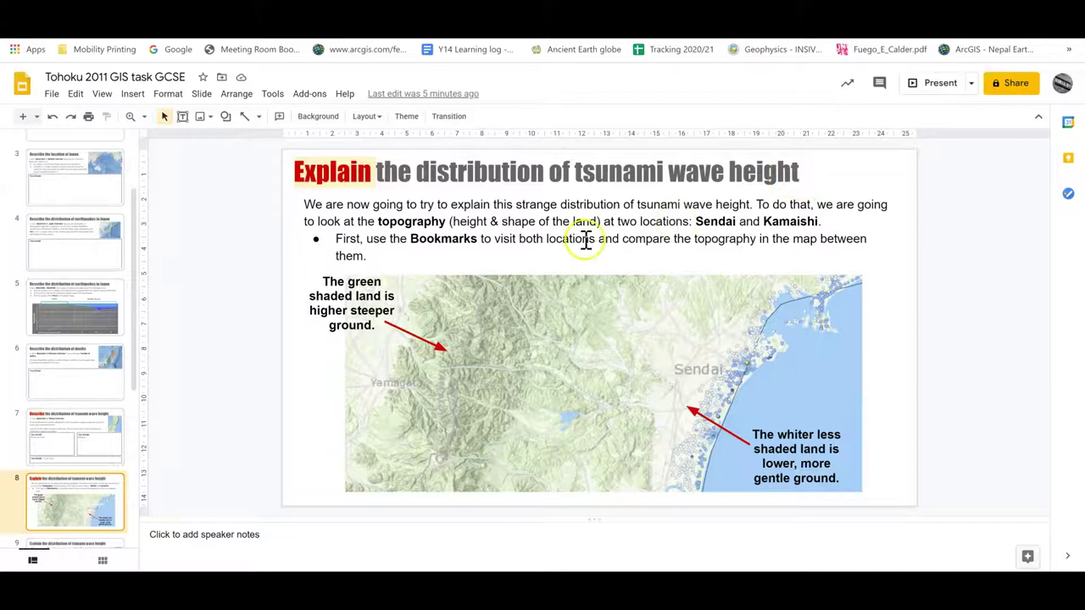
{"action": "double_click", "coordinate": [402, 222]}
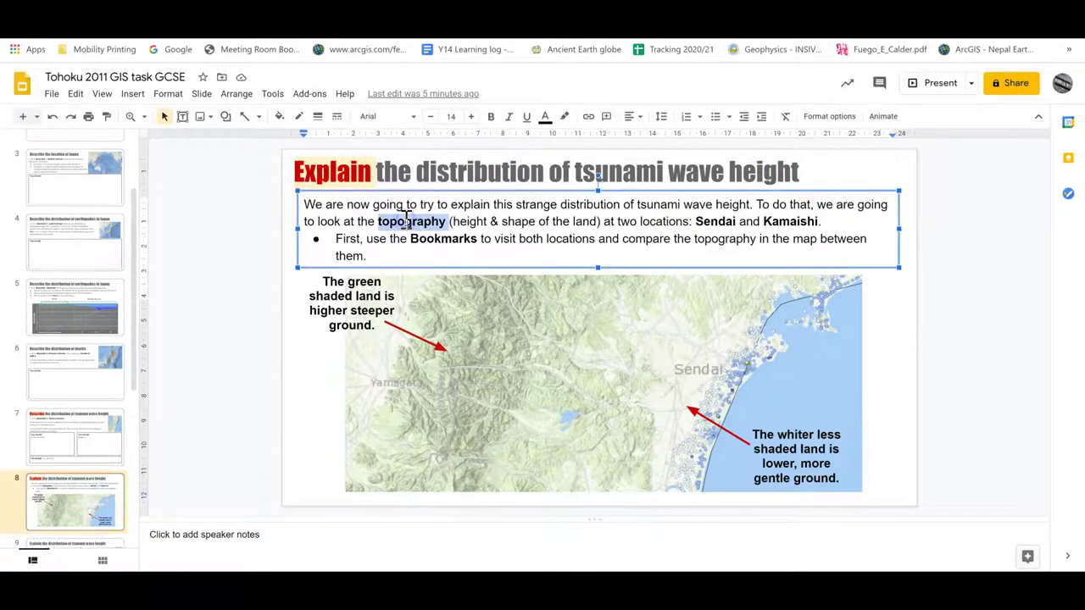
{"action": "left_click", "coordinate": [229, 264]}
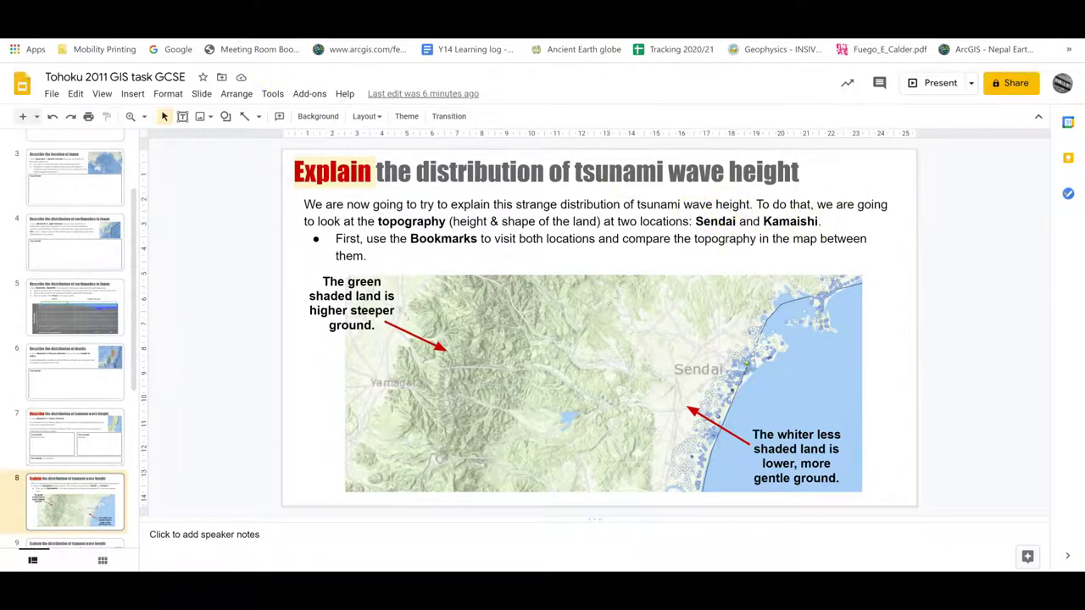
{"action": "key", "text": "ctrl+Tab"}
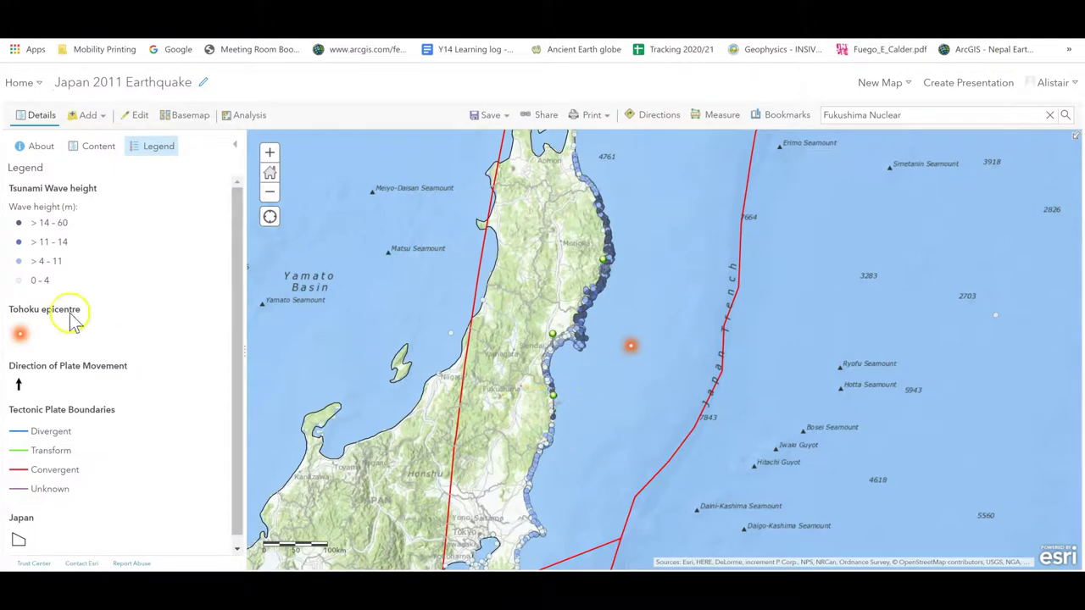
{"action": "left_click", "coordinate": [98, 149]}
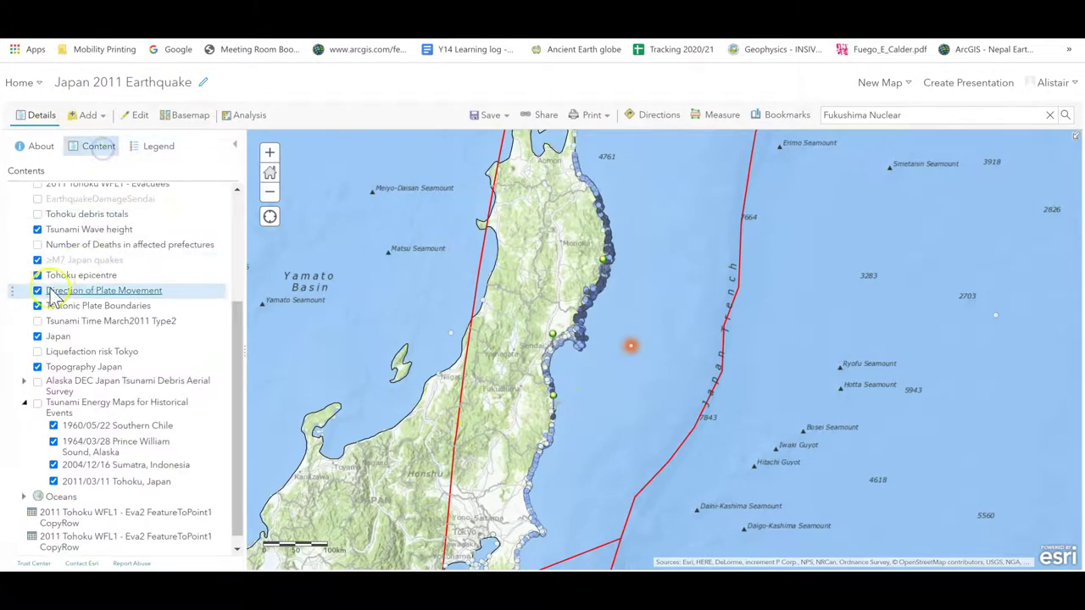
Bring the map to the Sendai bookmark to examine the tsunami wave heights and topography there
{"action": "left_click", "coordinate": [40, 234]}
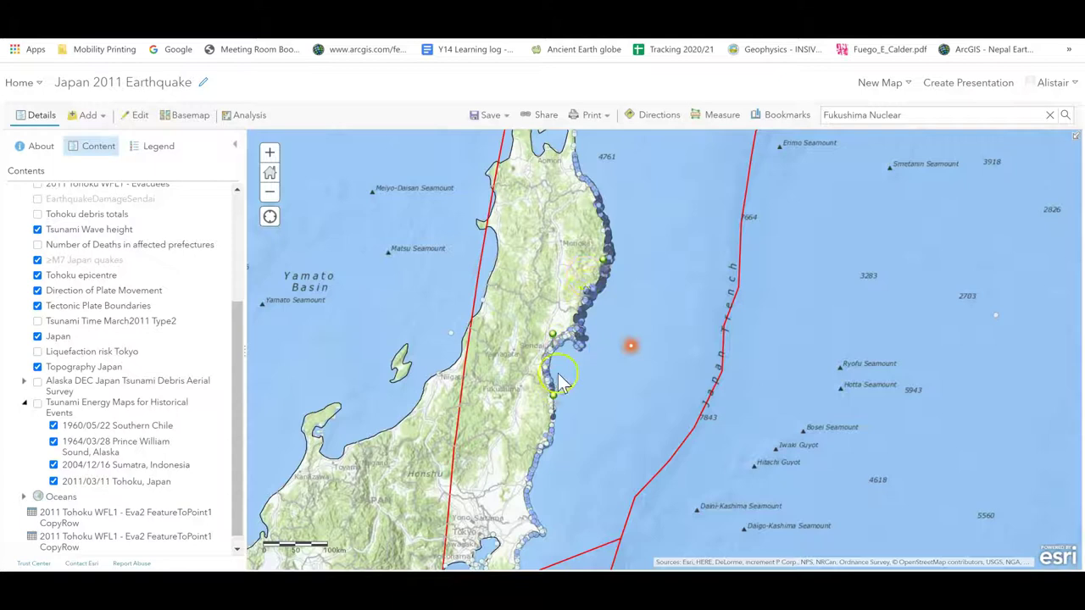
{"action": "left_click", "coordinate": [785, 115]}
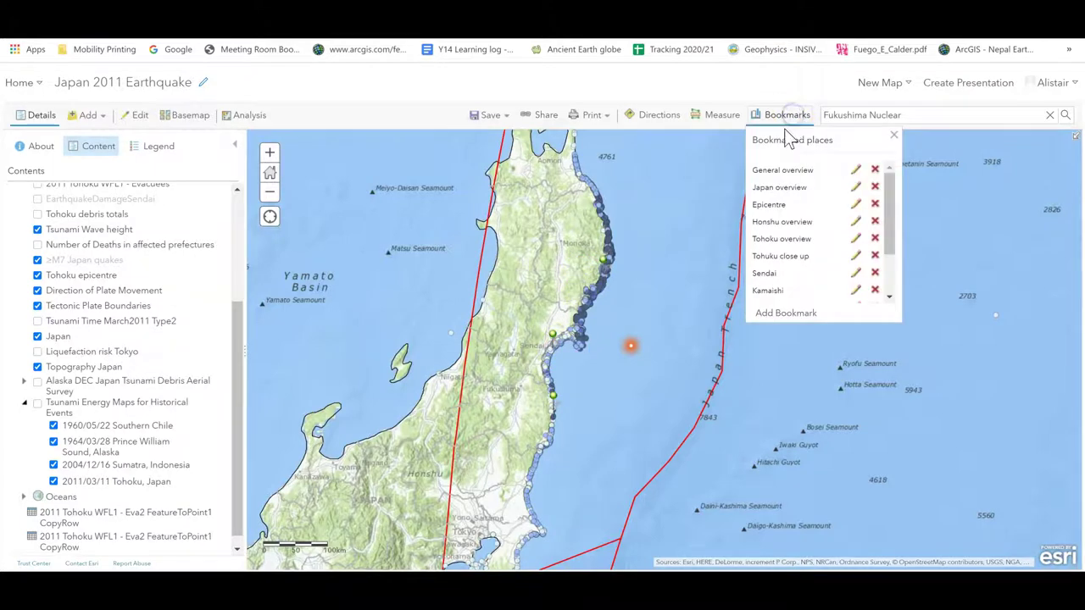
{"action": "left_click", "coordinate": [781, 275]}
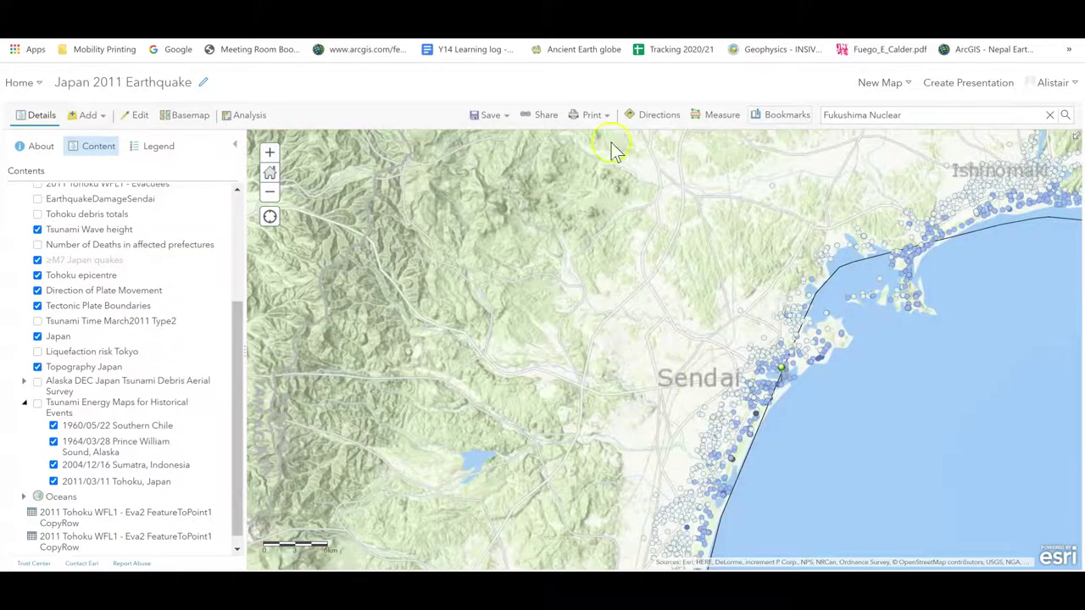
Read the topography shading notes on slide 8 of the Google Slides presentation, and bring the ArcGIS map to the Kamaishi bookmark
{"action": "key", "text": "ctrl+Tab"}
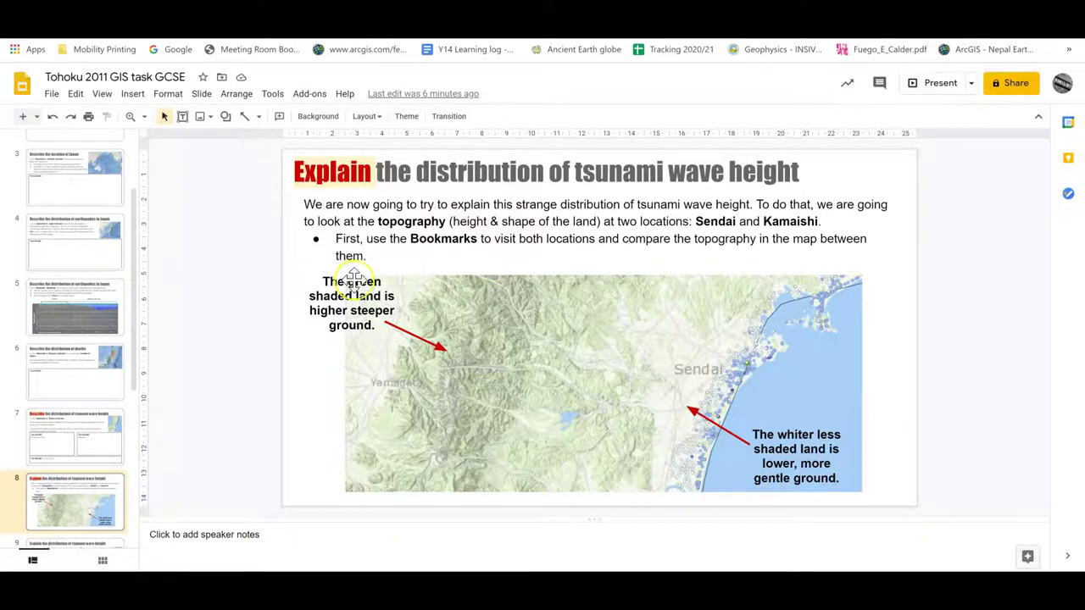
{"action": "key", "text": "ctrl+Tab"}
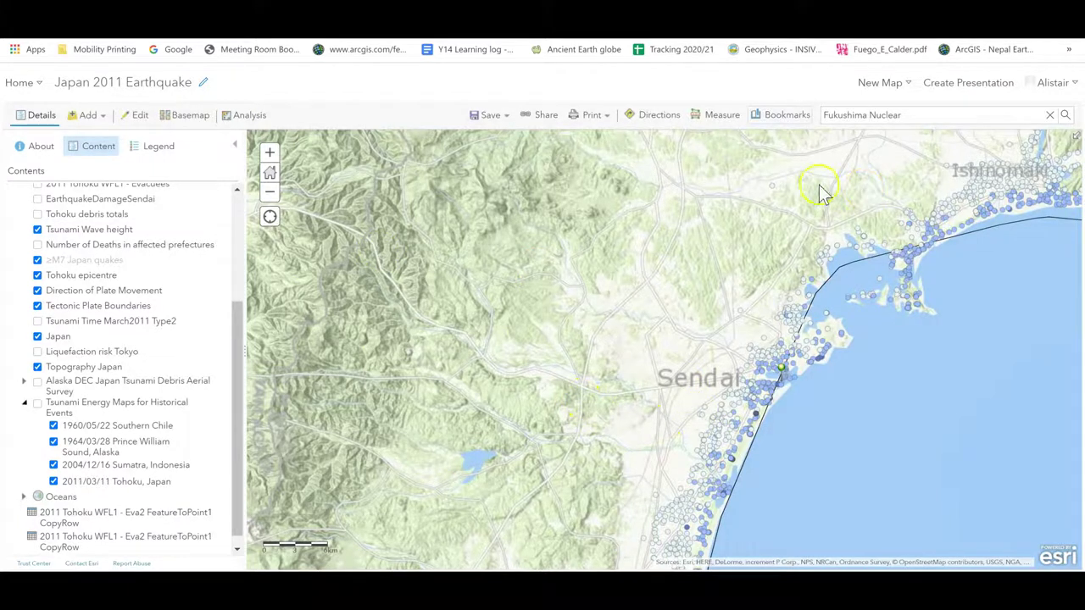
{"action": "left_click", "coordinate": [786, 115]}
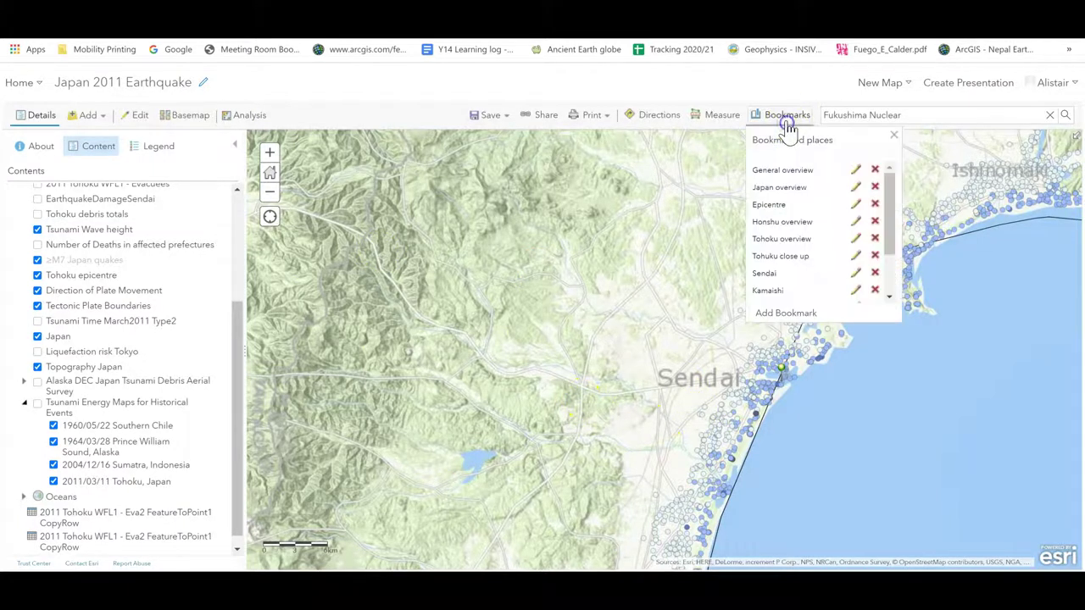
{"action": "left_click", "coordinate": [773, 296]}
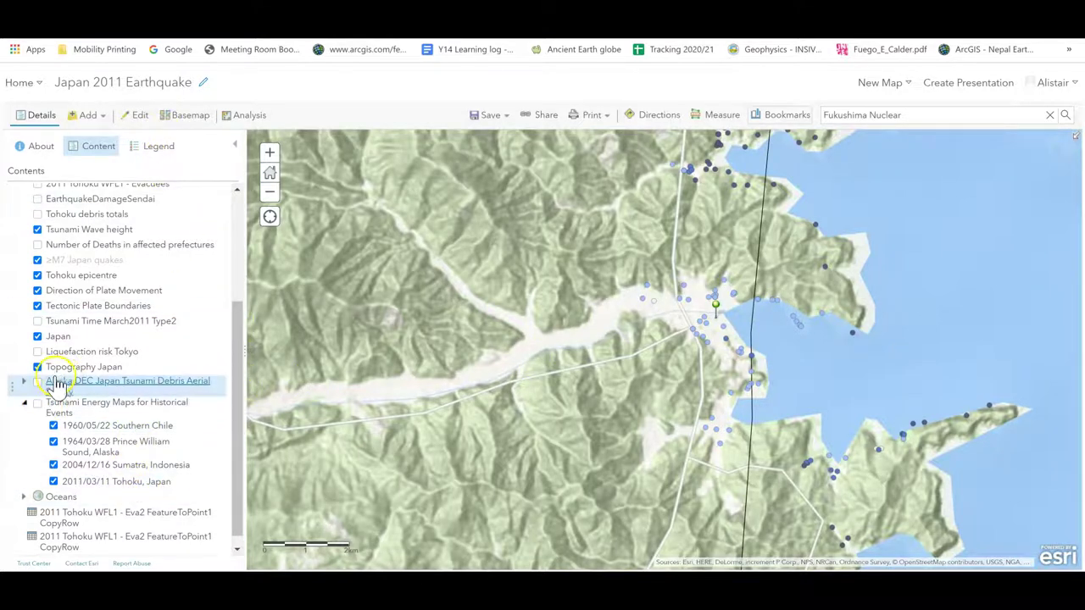
Change the map's basemap to Imagery
{"action": "left_click", "coordinate": [110, 367]}
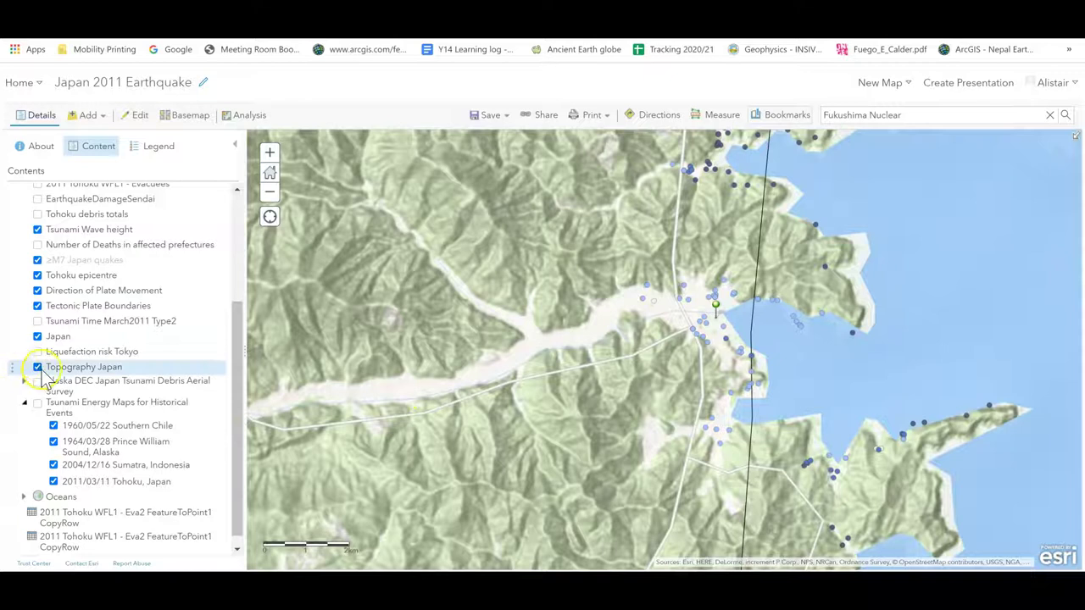
{"action": "left_click", "coordinate": [189, 124]}
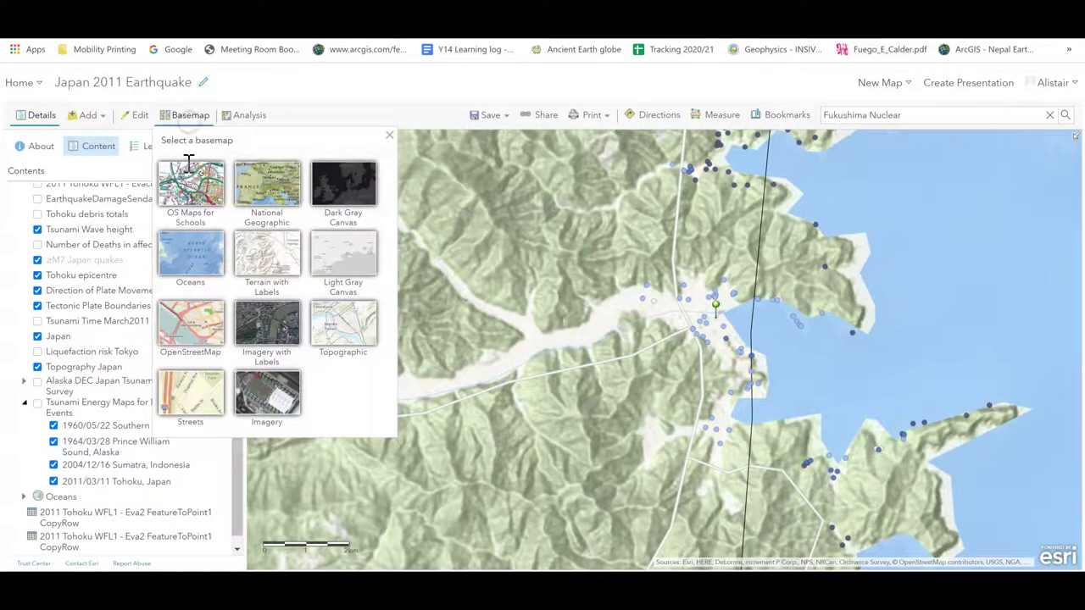
{"action": "left_click", "coordinate": [267, 398]}
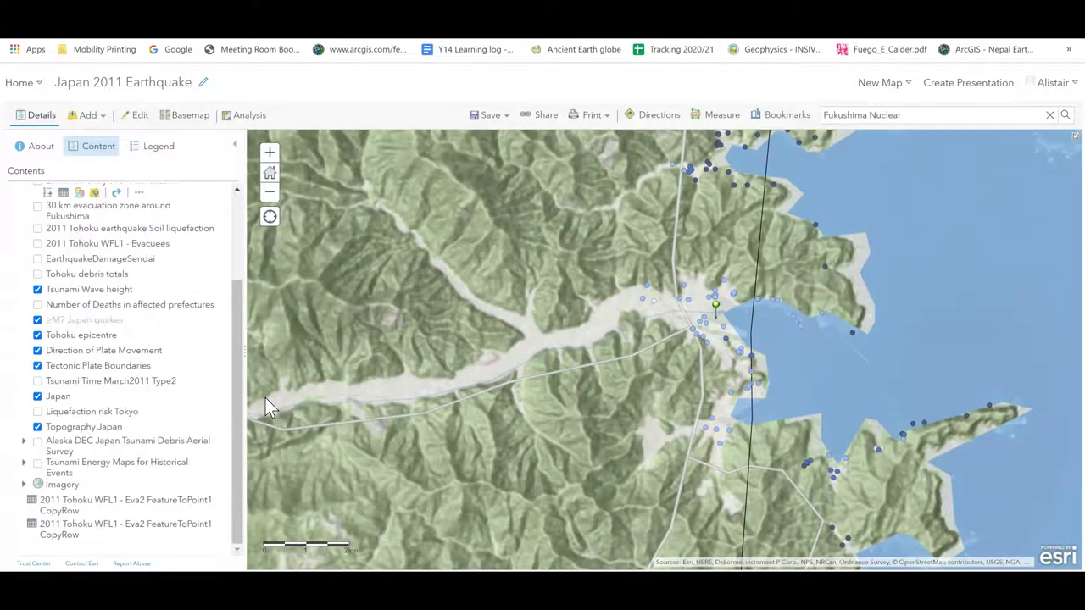
Compare Kamaishi's satellite imagery with its terrain by toggling the Topography Japan layer, leaving the layer shown
{"action": "left_click", "coordinate": [37, 427]}
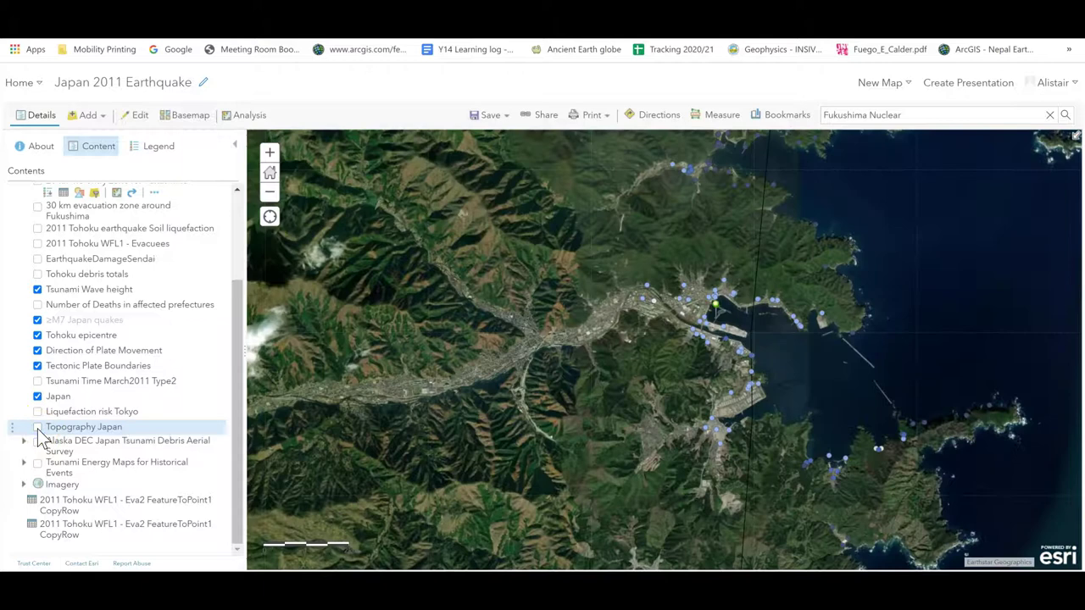
{"action": "left_click", "coordinate": [37, 427]}
{"action": "left_click", "coordinate": [38, 427]}
{"action": "left_click", "coordinate": [37, 427]}
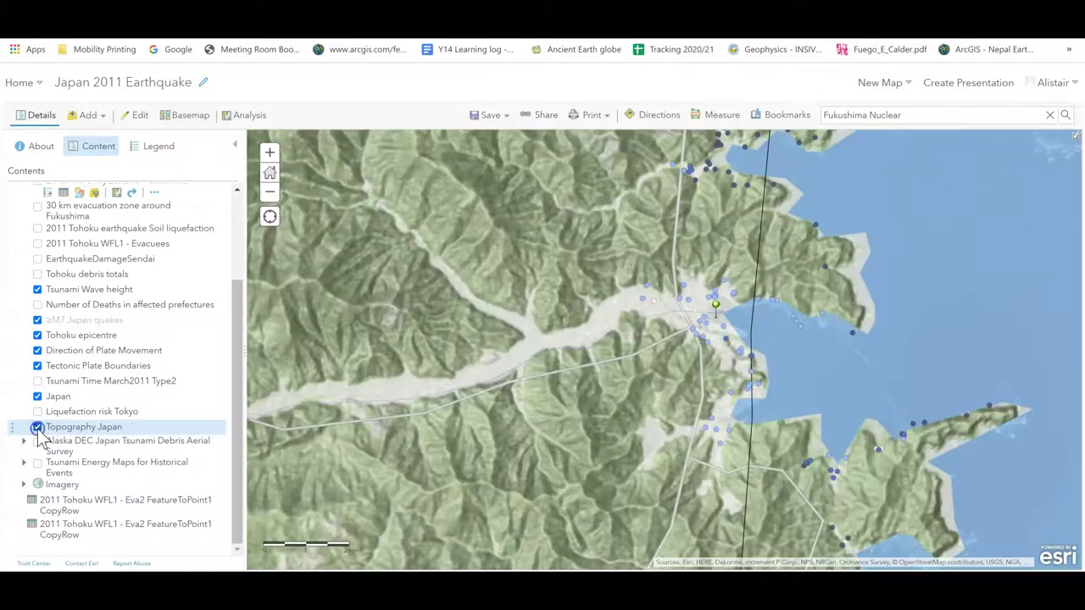
{"action": "left_click", "coordinate": [37, 429]}
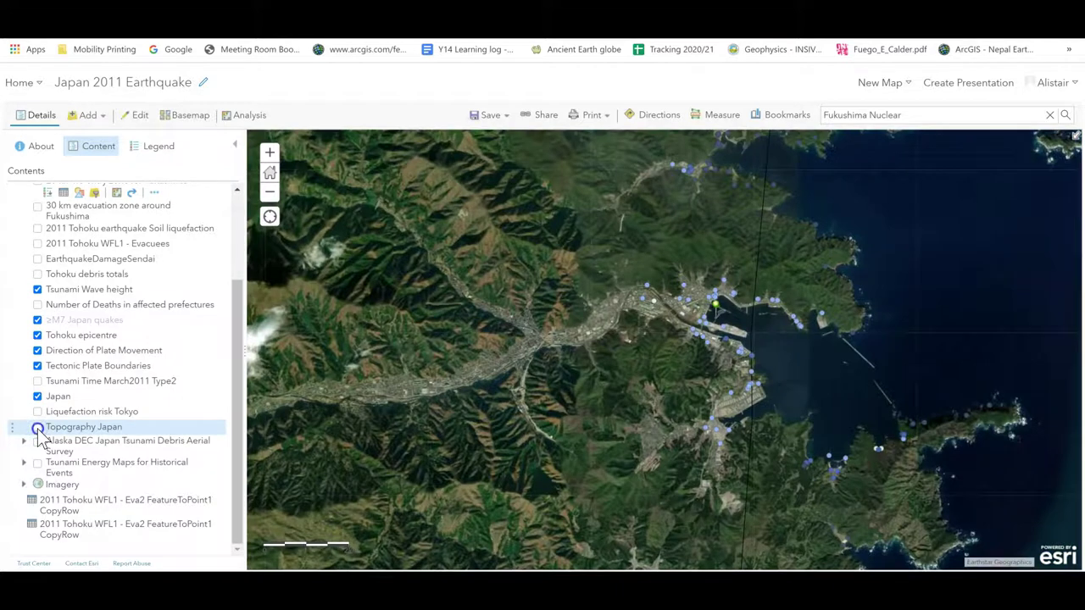
{"action": "left_click", "coordinate": [38, 427]}
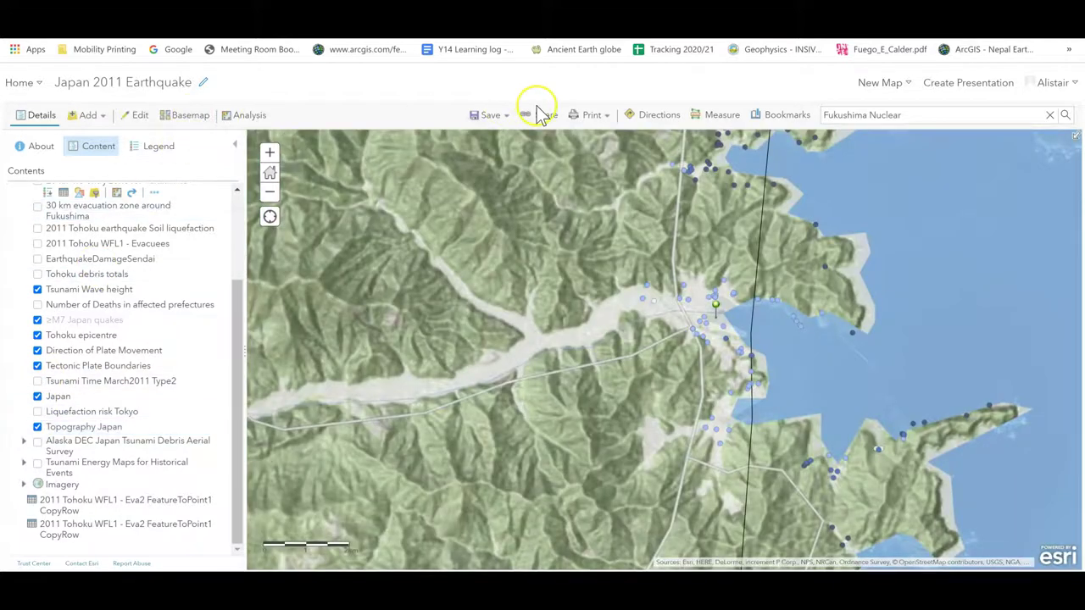
Bring the map to the Sendai bookmark, and read question 7 on slide 9 of the Google Slides presentation before returning to ArcGIS
{"action": "left_click", "coordinate": [780, 117]}
{"action": "left_click", "coordinate": [778, 274]}
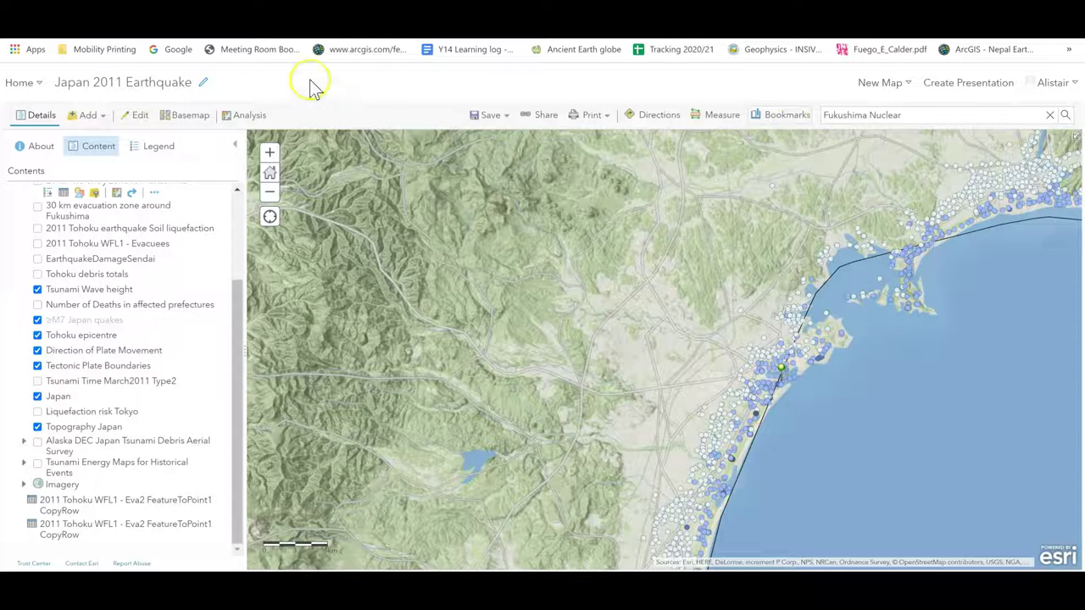
{"action": "key", "text": "ctrl+Tab"}
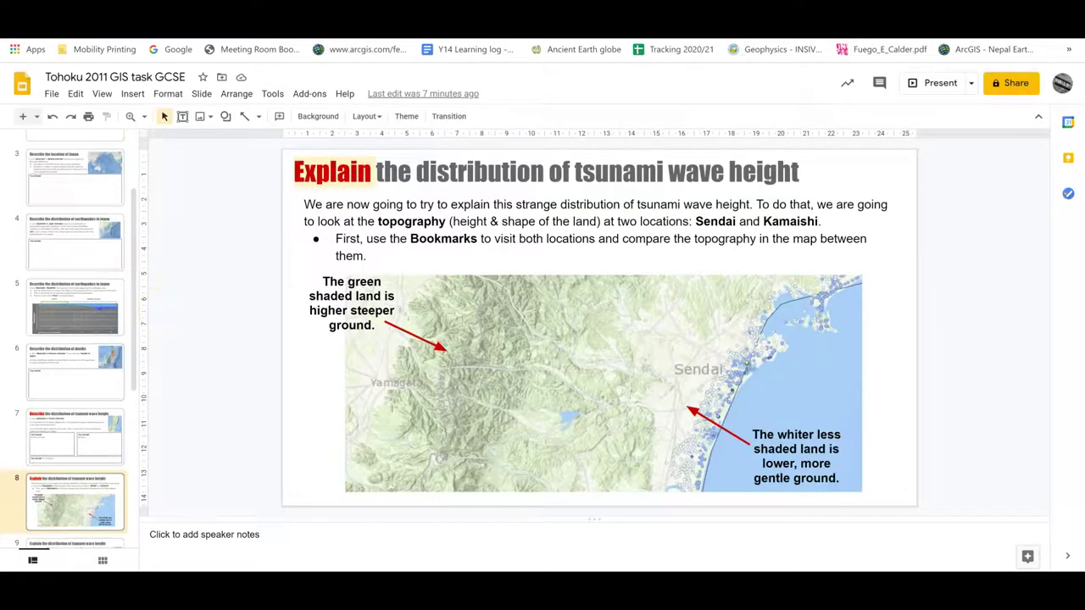
{"action": "scroll", "coordinate": [54, 443], "scroll_direction": "down", "scroll_amount": 1}
{"action": "left_click", "coordinate": [58, 480]}
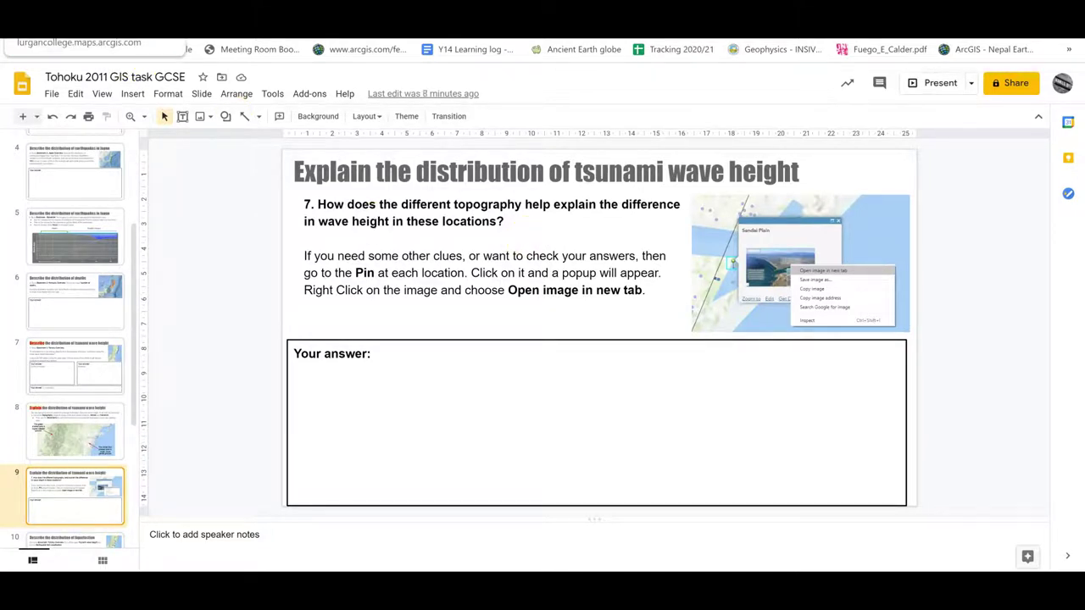
{"action": "left_click", "coordinate": [85, 25]}
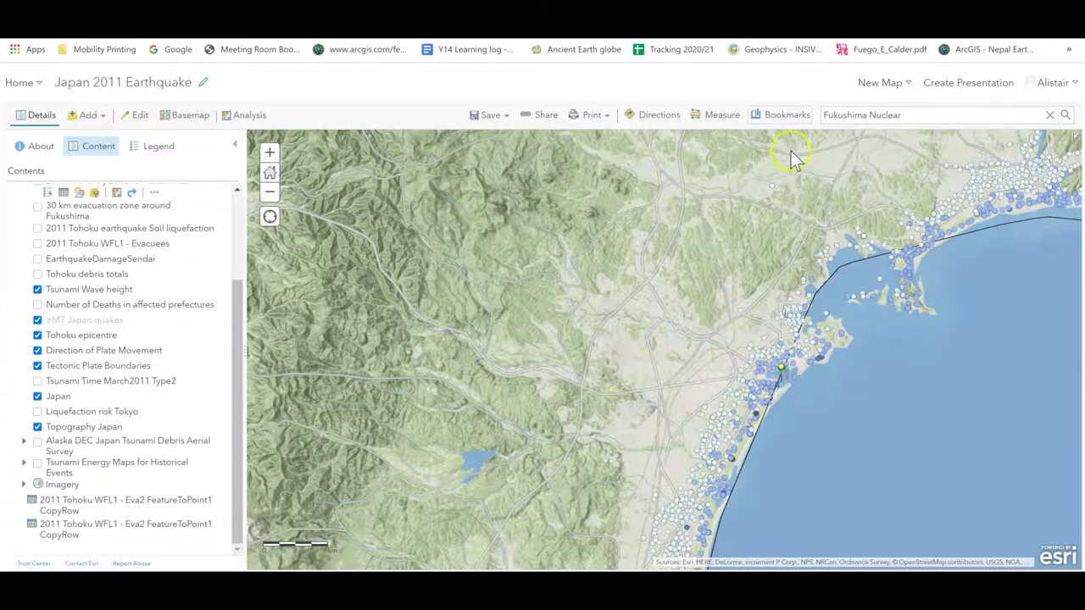
Compare the topography at the Kamaishi bookmark with that at the Sendai bookmark
{"action": "left_click", "coordinate": [782, 116]}
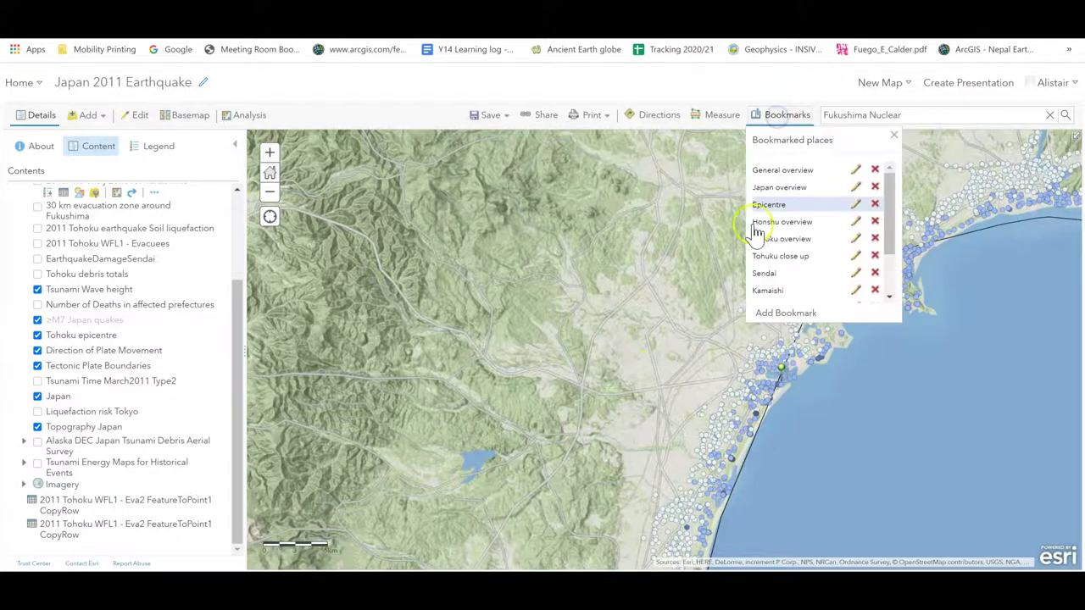
{"action": "left_click", "coordinate": [757, 293]}
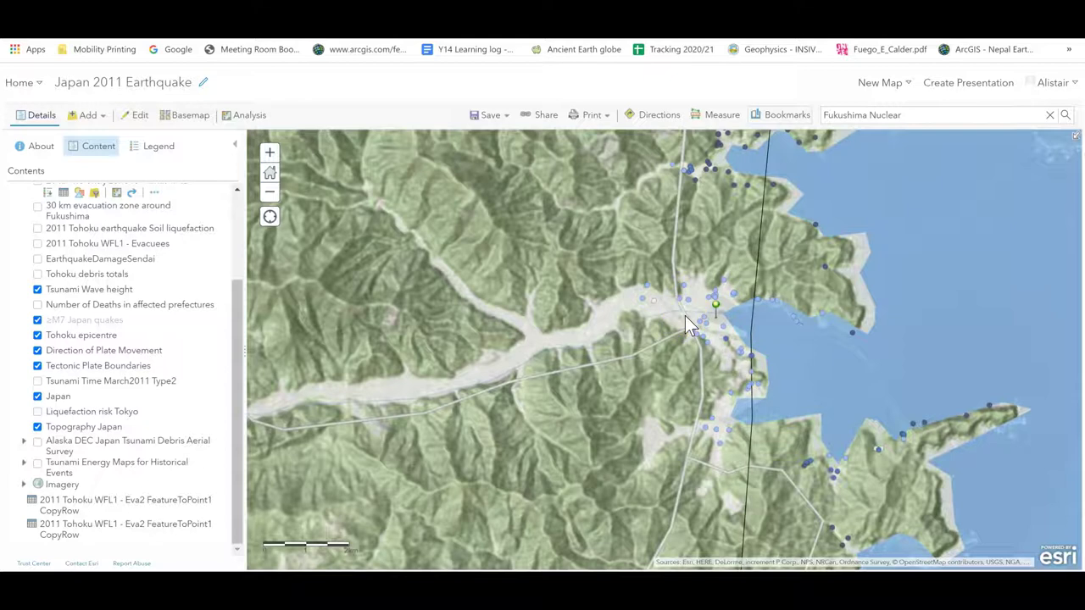
{"action": "left_click", "coordinate": [780, 116]}
{"action": "left_click", "coordinate": [769, 272]}
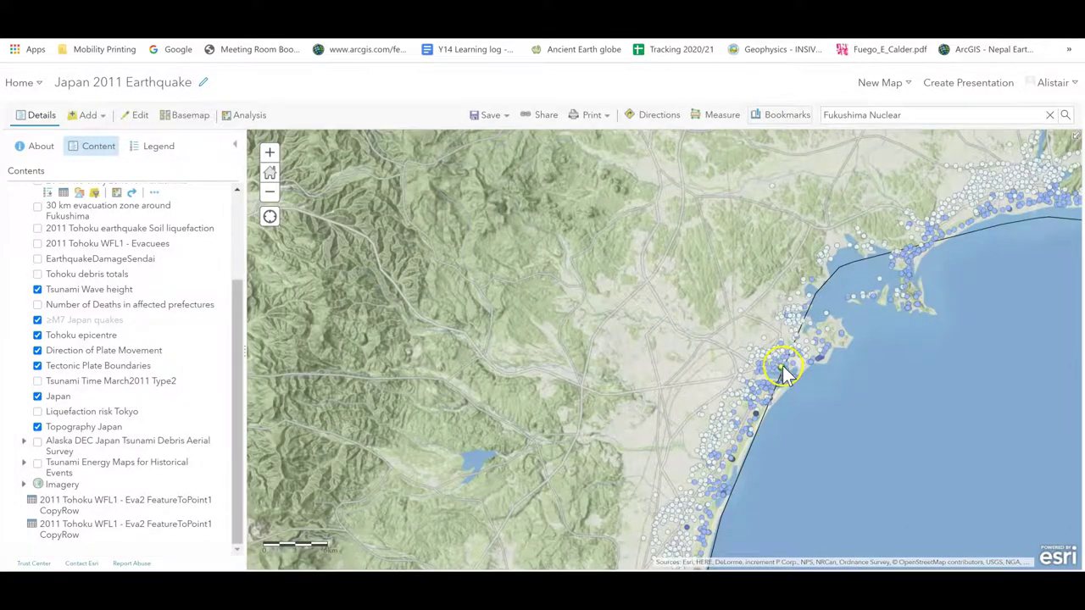
Examine the Sendai Plain pin's image in a new browser tab, and return to the map to close its pop-up
{"action": "left_click", "coordinate": [784, 370]}
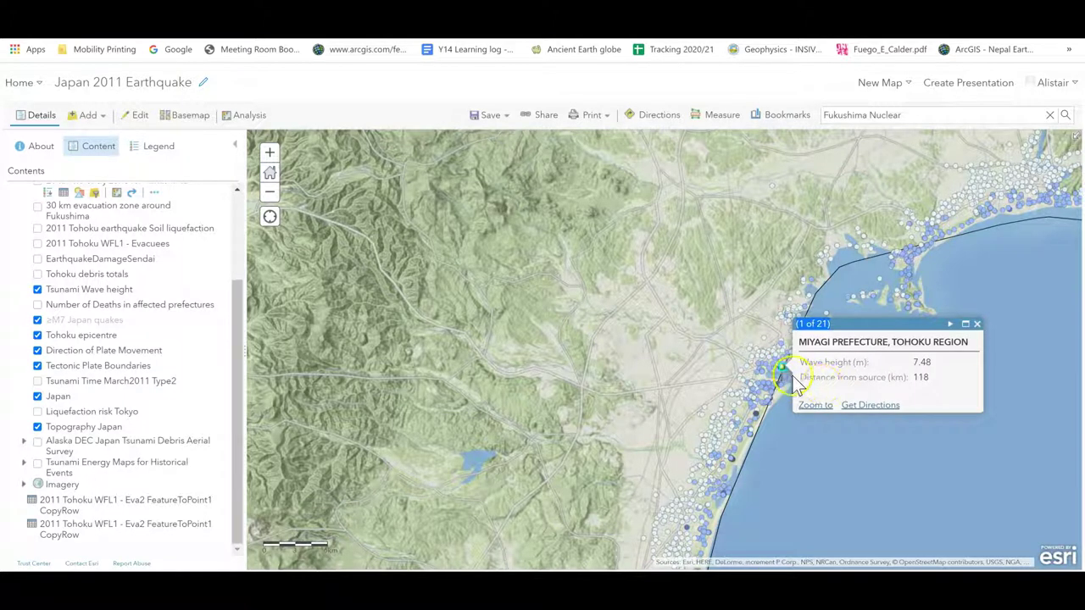
{"action": "left_click", "coordinate": [976, 324]}
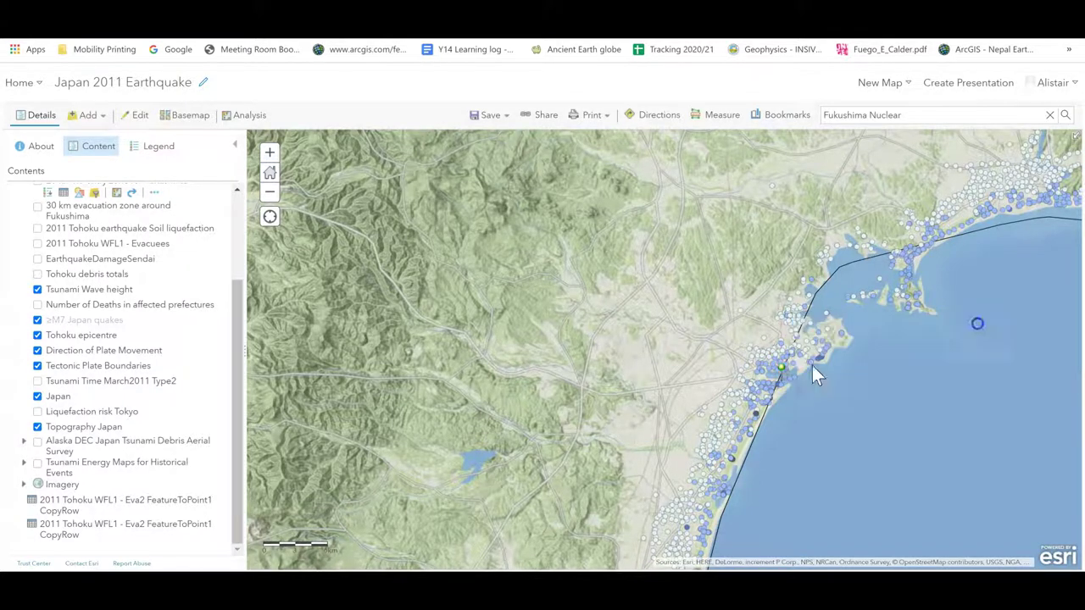
{"action": "scroll", "coordinate": [794, 385], "scroll_direction": "up", "scroll_amount": 4}
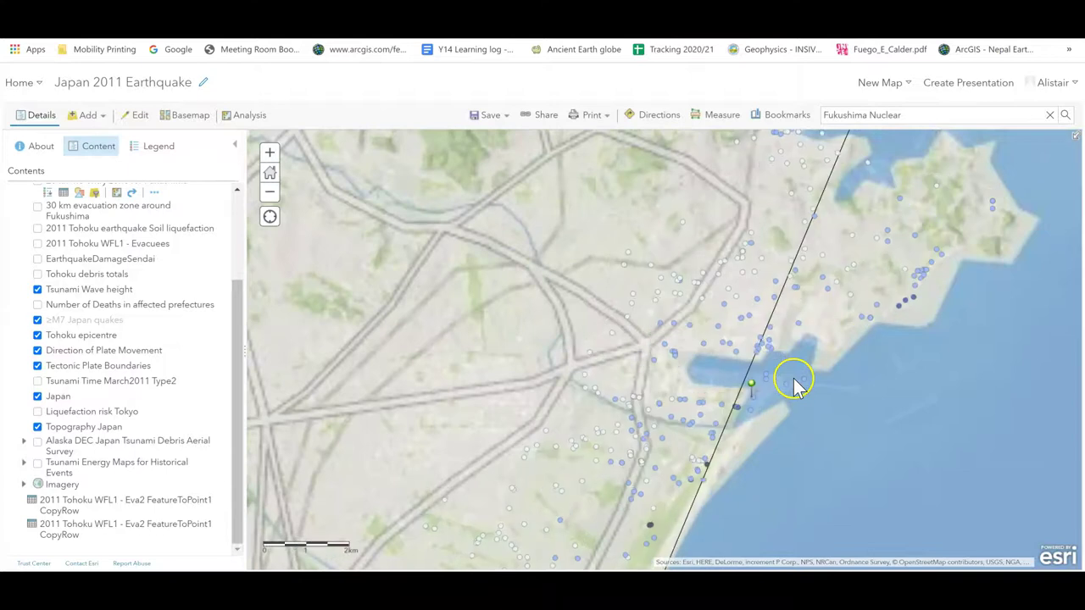
{"action": "scroll", "coordinate": [712, 434], "scroll_direction": "up", "scroll_amount": 1}
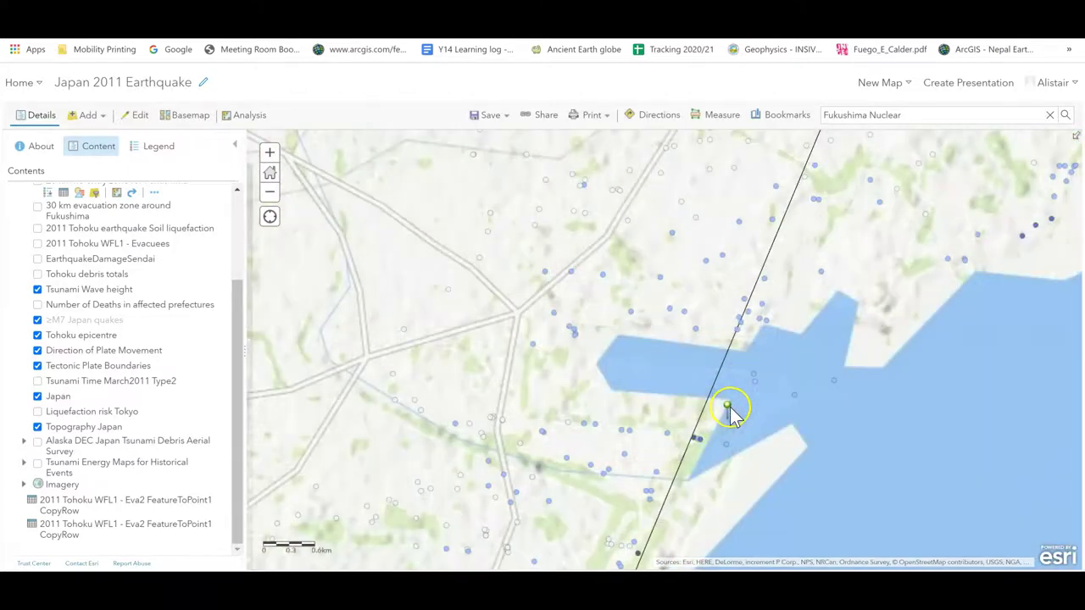
{"action": "left_click", "coordinate": [729, 406]}
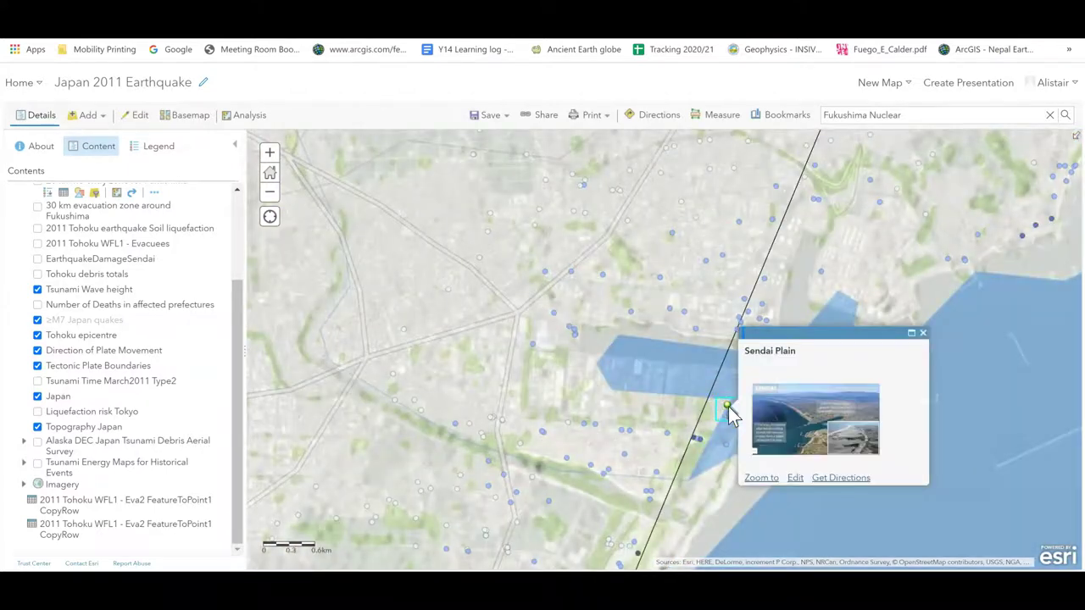
{"action": "right_click", "coordinate": [805, 418]}
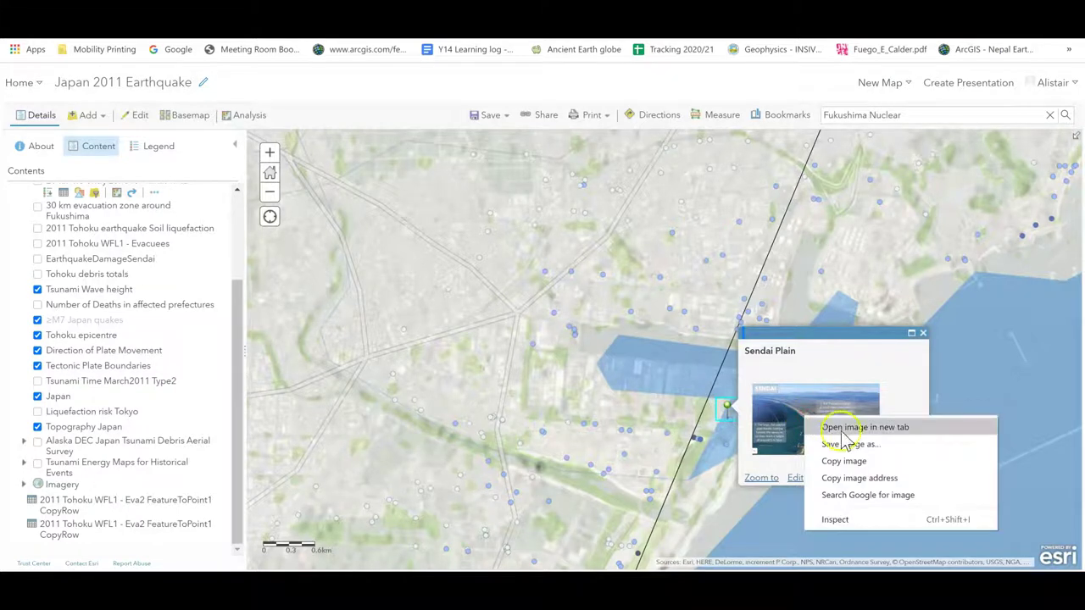
{"action": "left_click", "coordinate": [843, 430]}
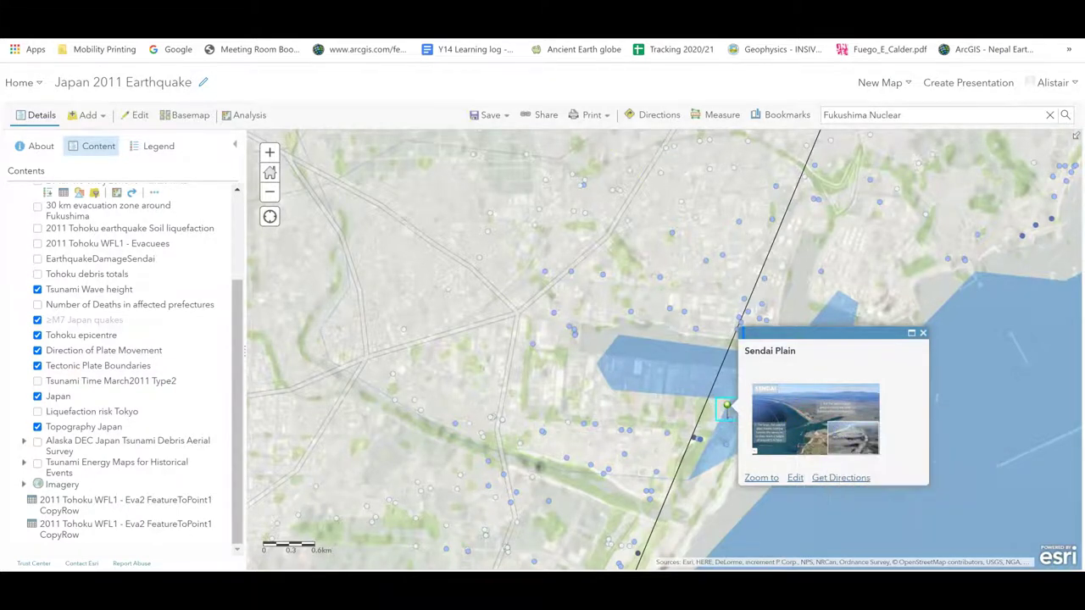
{"action": "key", "text": "ctrl+Tab"}
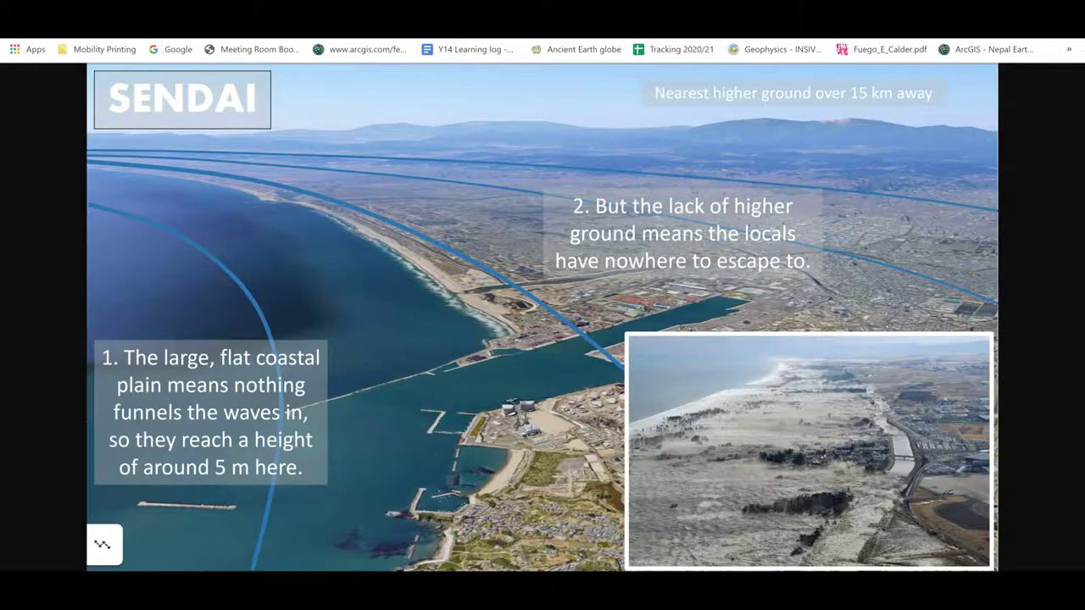
{"action": "key", "text": "ctrl+shift+Tab"}
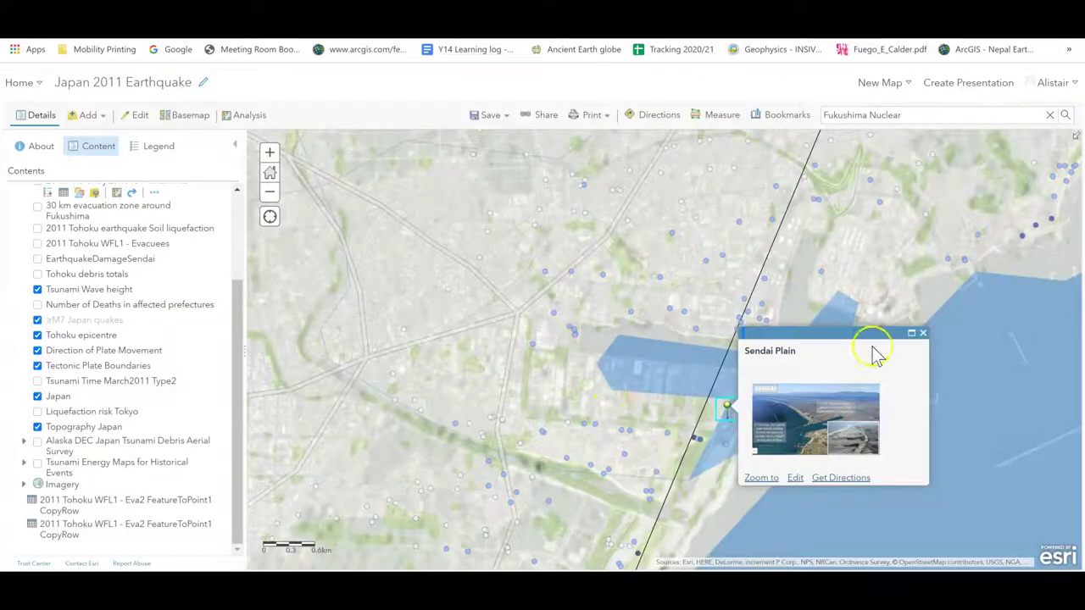
{"action": "left_click", "coordinate": [922, 336]}
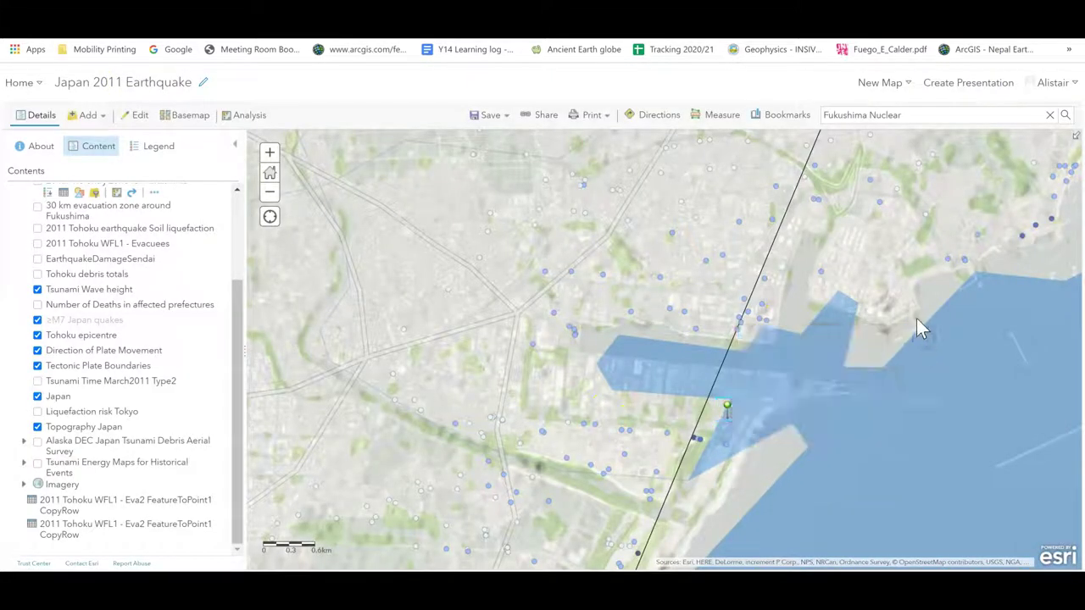
Bring the map to the Kamaishi bookmark and show the Kamaishi pin's image pop-up among the overlapping features
{"action": "left_click", "coordinate": [776, 116]}
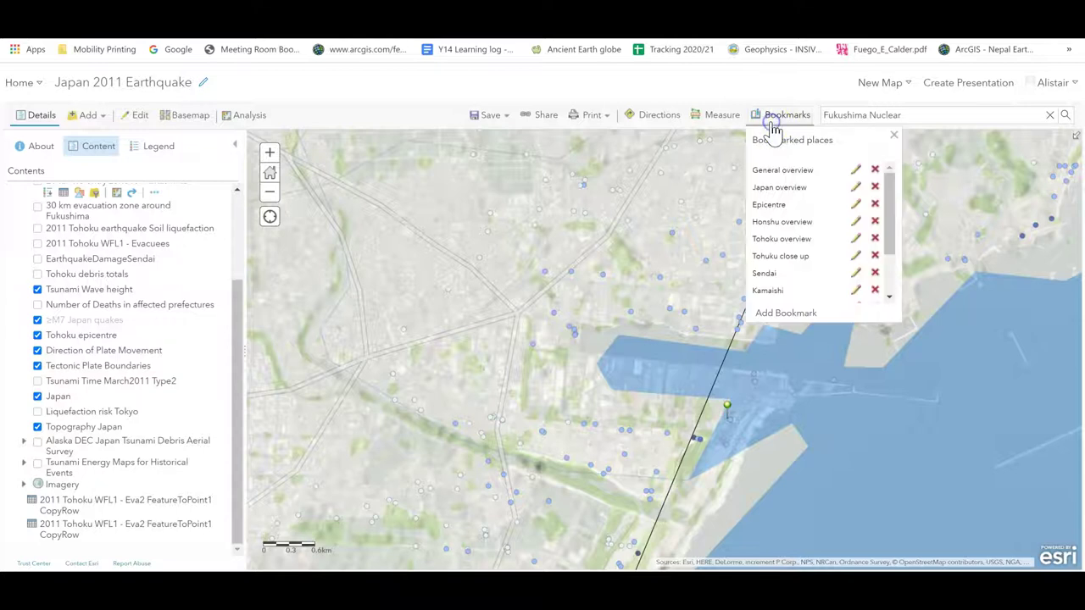
{"action": "left_click", "coordinate": [779, 293]}
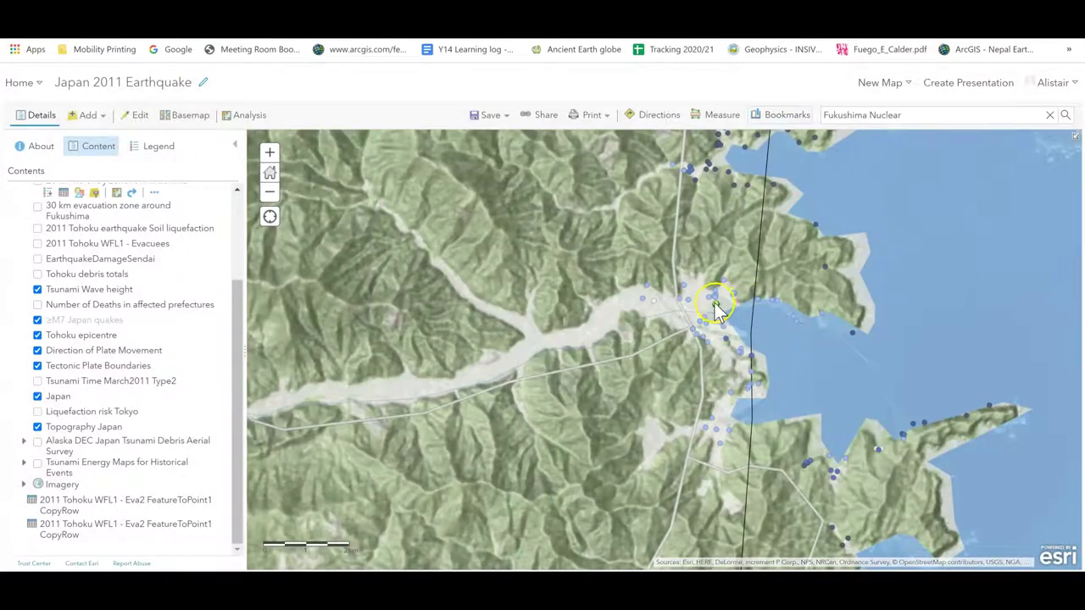
{"action": "left_click", "coordinate": [716, 308]}
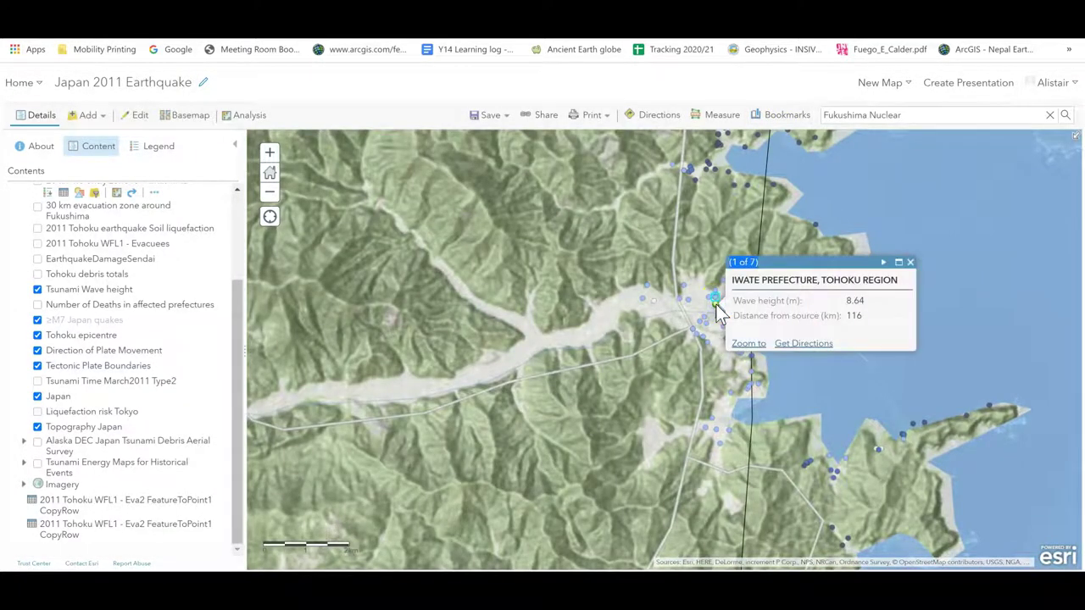
{"action": "left_click", "coordinate": [884, 263]}
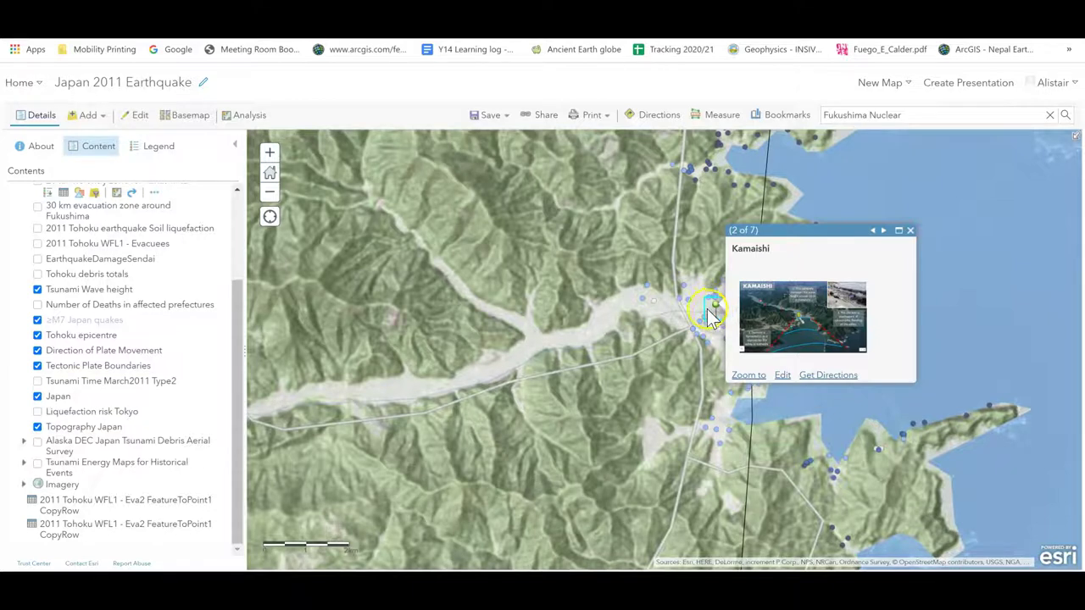
Examine the Kamaishi pin's image in a new browser tab, and return to the map to close its pop-up
{"action": "right_click", "coordinate": [812, 328]}
{"action": "left_click", "coordinate": [837, 341]}
{"action": "left_click", "coordinate": [382, 26]}
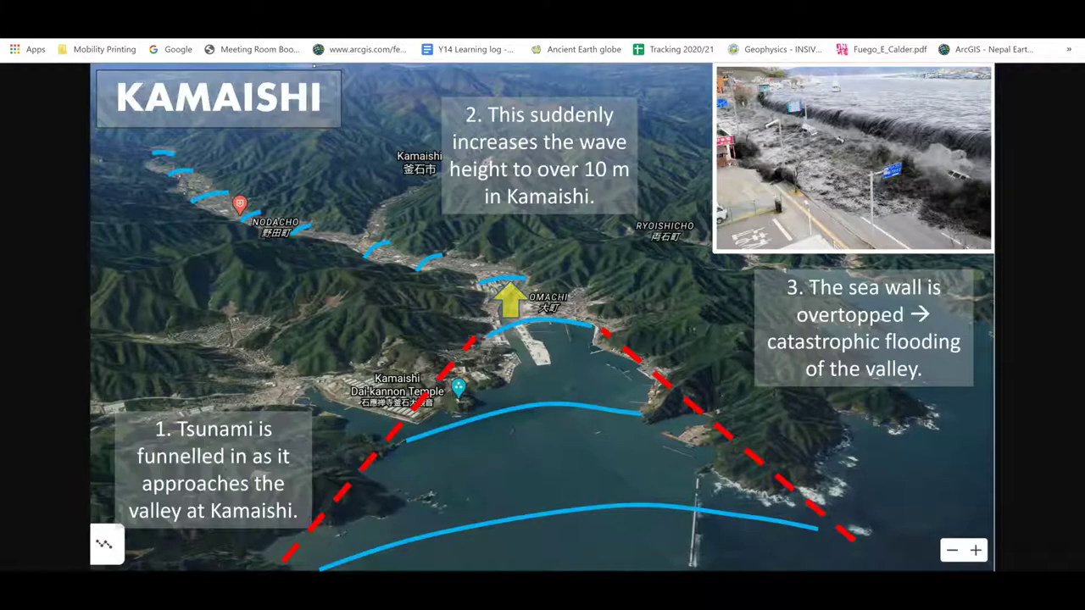
{"action": "left_click", "coordinate": [326, 93]}
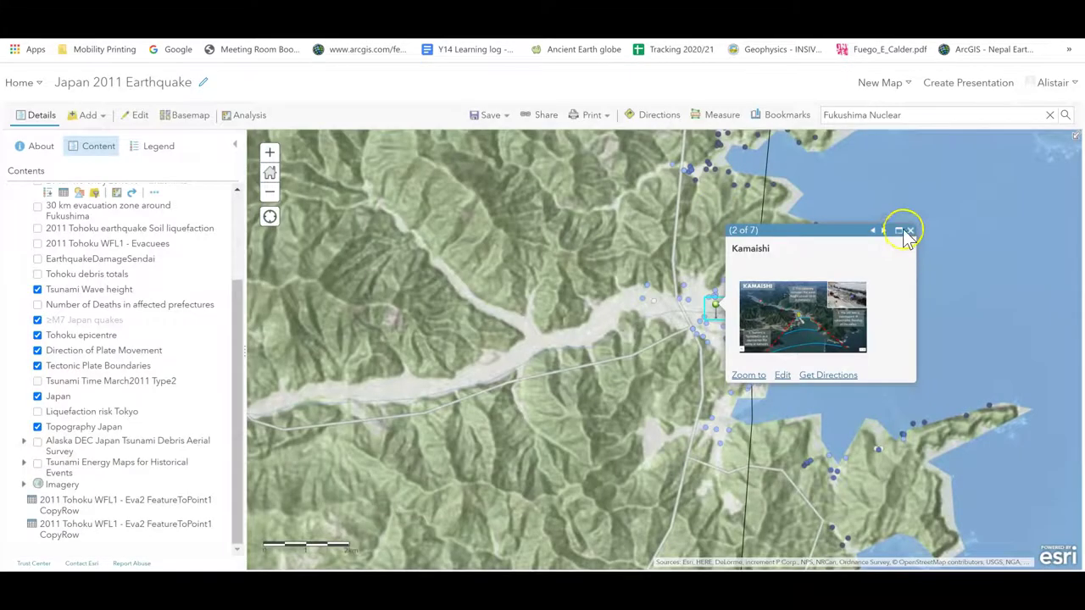
{"action": "left_click", "coordinate": [912, 230]}
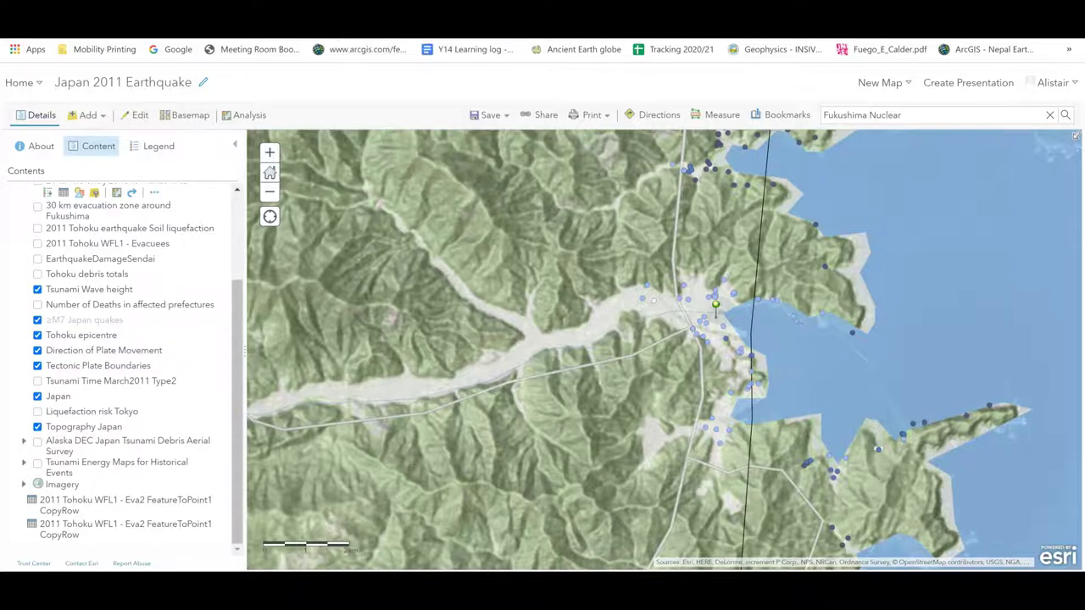
Switch to the Google Slides presentation and read question 8 about the distribution of liquefaction on slide 10
{"action": "left_click", "coordinate": [280, 21]}
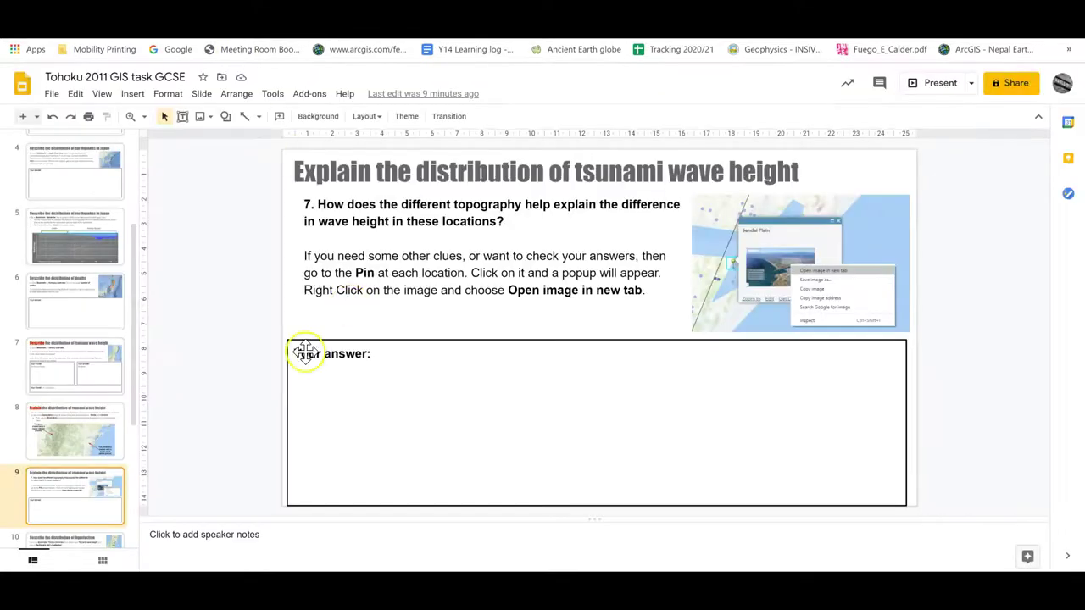
{"action": "scroll", "coordinate": [71, 451], "scroll_direction": "down", "scroll_amount": 3}
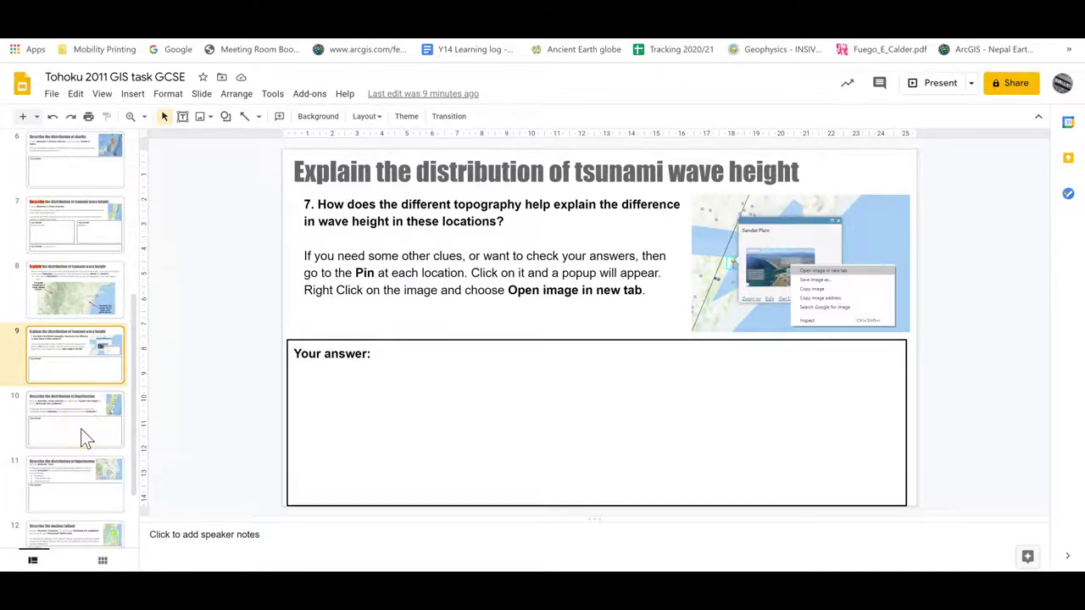
{"action": "left_click", "coordinate": [85, 436]}
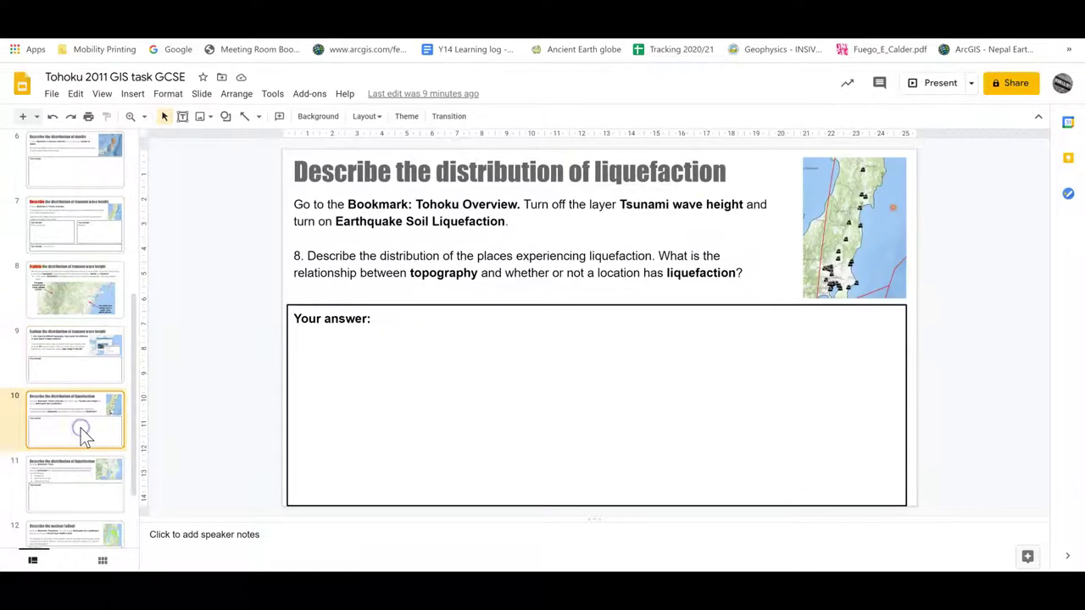
{"action": "scroll", "coordinate": [80, 428], "scroll_direction": "down", "scroll_amount": 3}
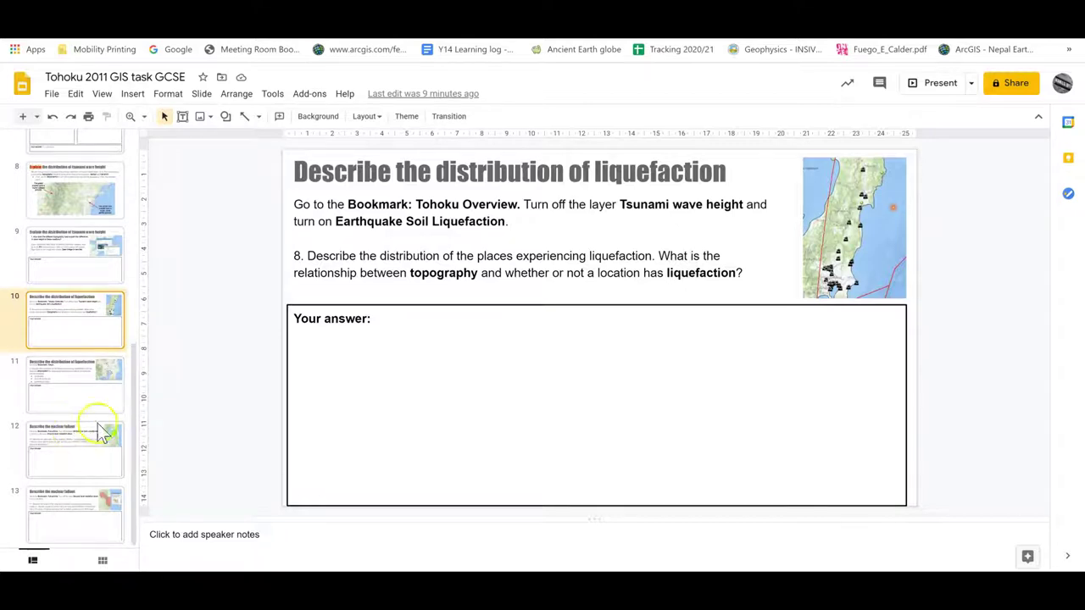
Return to the ArcGIS map, bring it to the Tohoku overview bookmark, and change the basemap to Oceans
{"action": "left_click", "coordinate": [124, 44]}
{"action": "left_click", "coordinate": [780, 118]}
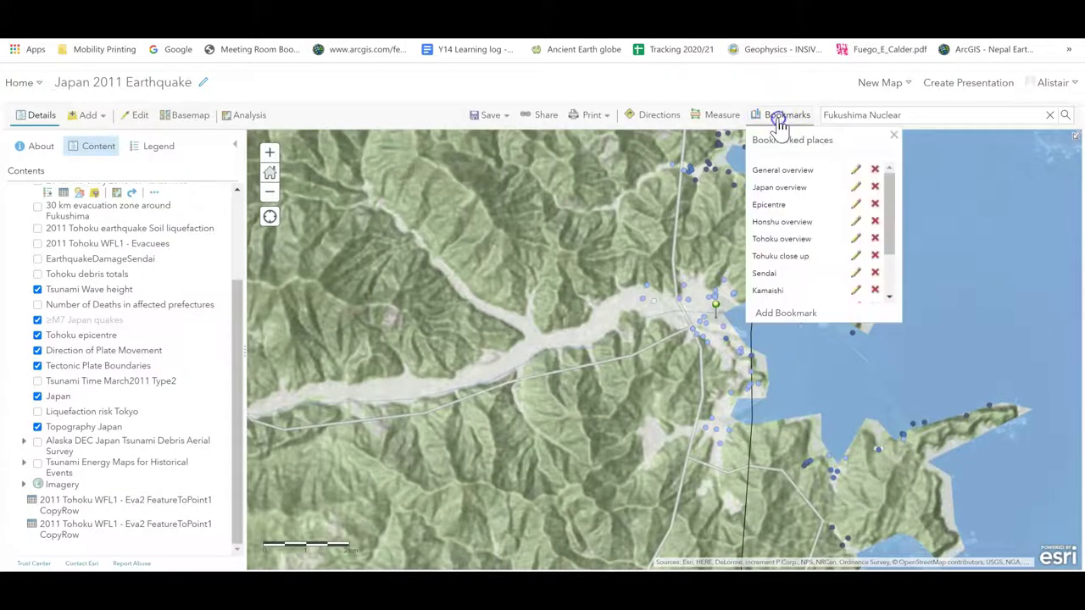
{"action": "left_click", "coordinate": [781, 239]}
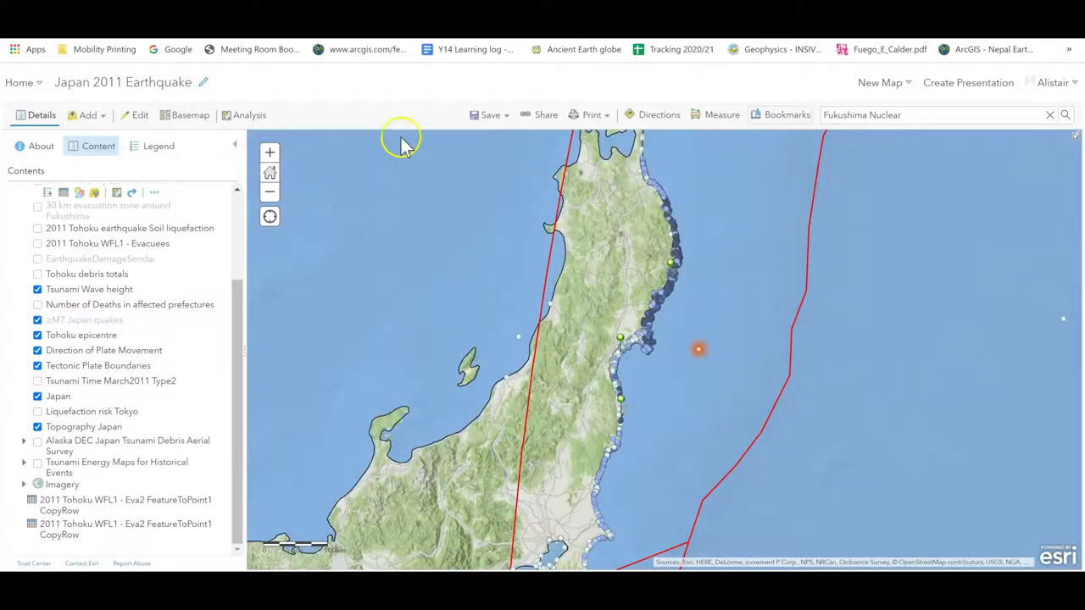
{"action": "left_click", "coordinate": [179, 122]}
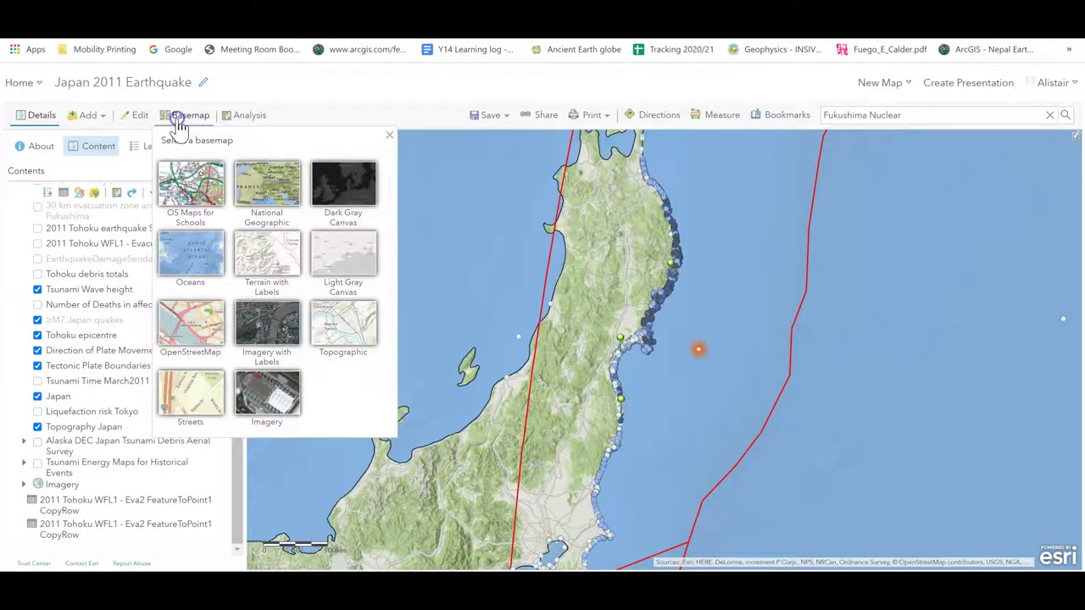
{"action": "left_click", "coordinate": [200, 254]}
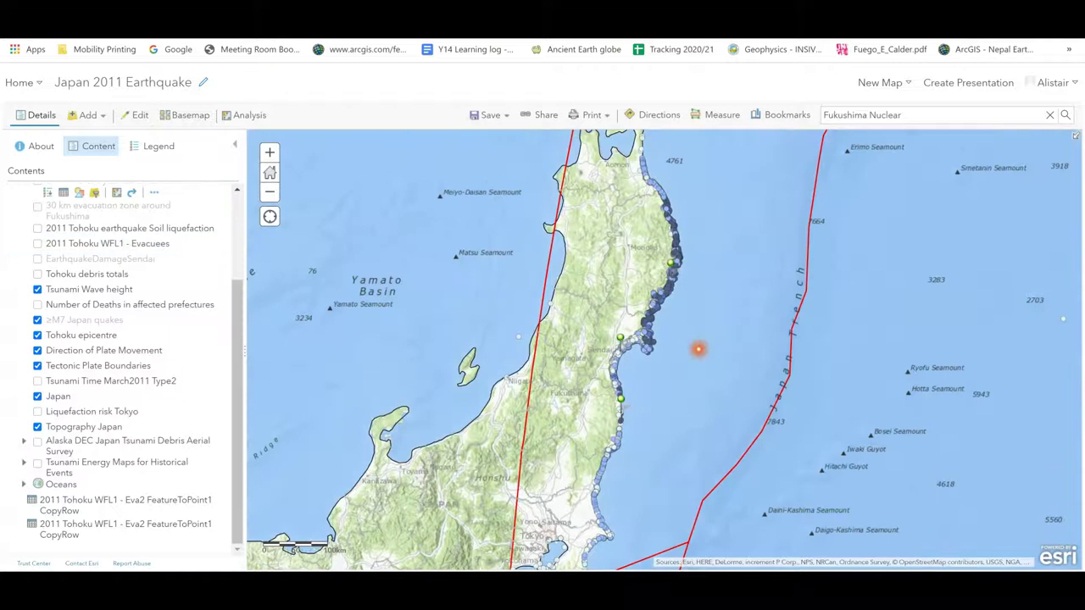
Recheck the instructions on slide 10, then hide the Tsunami Wave height layer and show the 2011 Tohoku earthquake Soil liquefaction layer
{"action": "key", "text": "ctrl+Tab"}
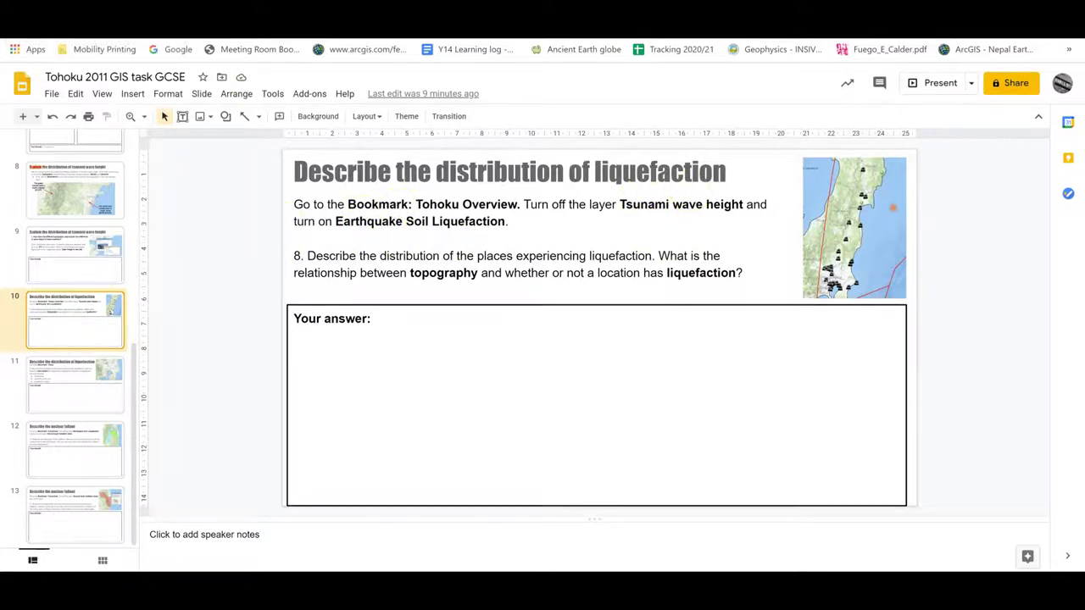
{"action": "key", "text": "ctrl+Tab"}
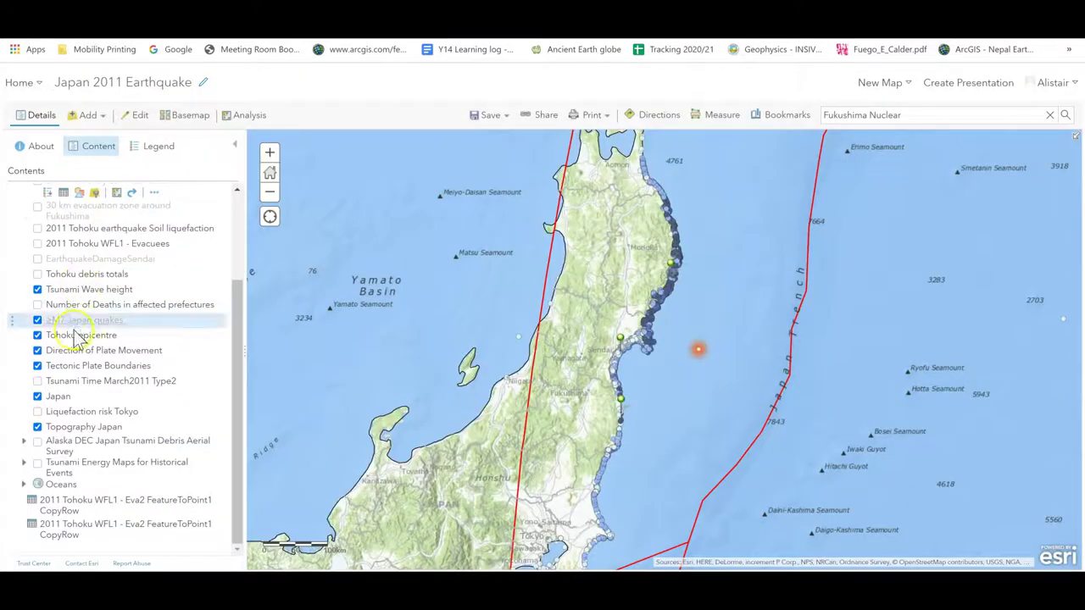
{"action": "left_click", "coordinate": [37, 290]}
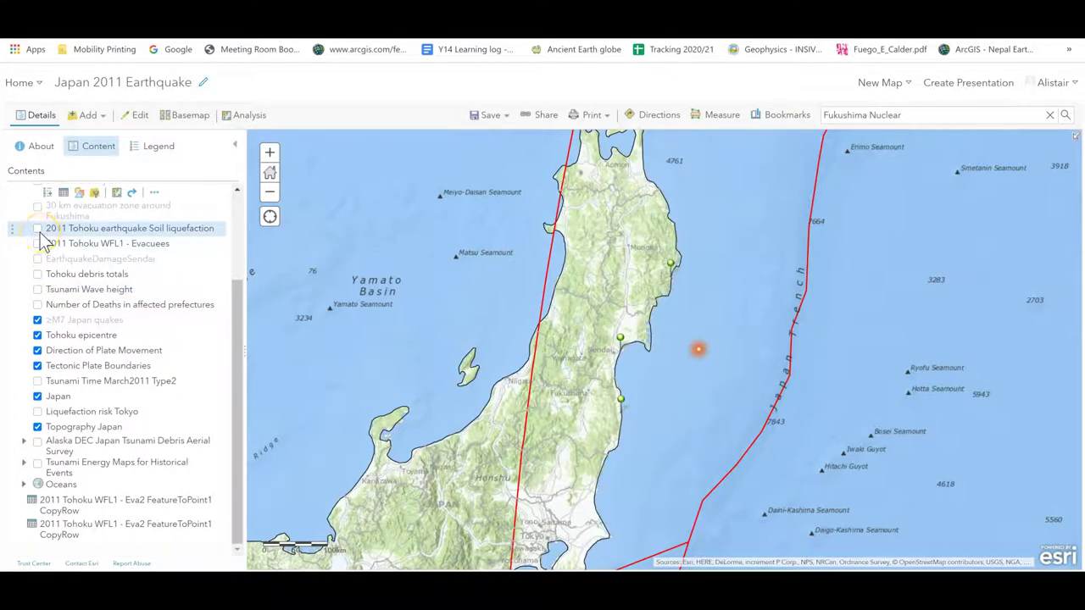
{"action": "left_click", "coordinate": [38, 230]}
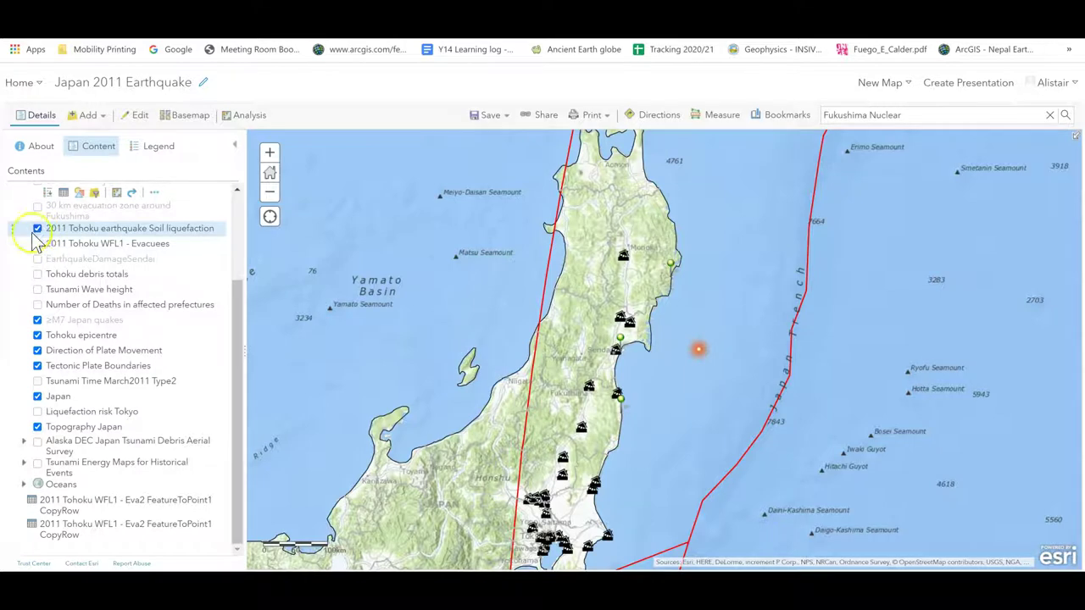
Check the soil liquefaction symbol in the legend, examine its distribution down to the Tokyo area, and return to slide 10 in Google Slides
{"action": "left_click", "coordinate": [158, 151]}
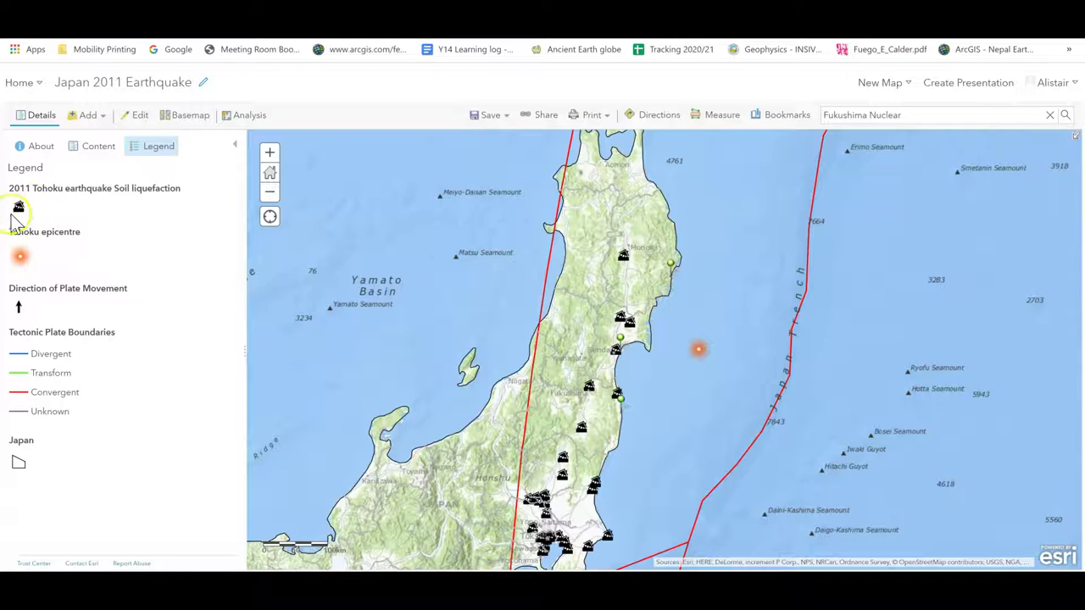
{"action": "left_click_drag", "start_coordinate": [557, 428], "coordinate": [553, 383]}
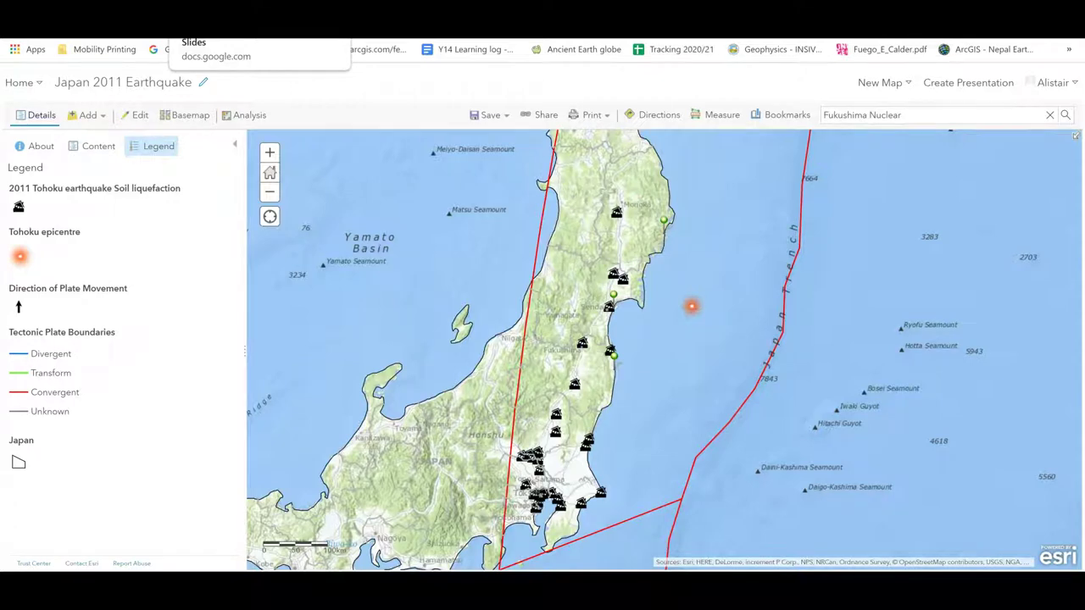
{"action": "left_click", "coordinate": [211, 26]}
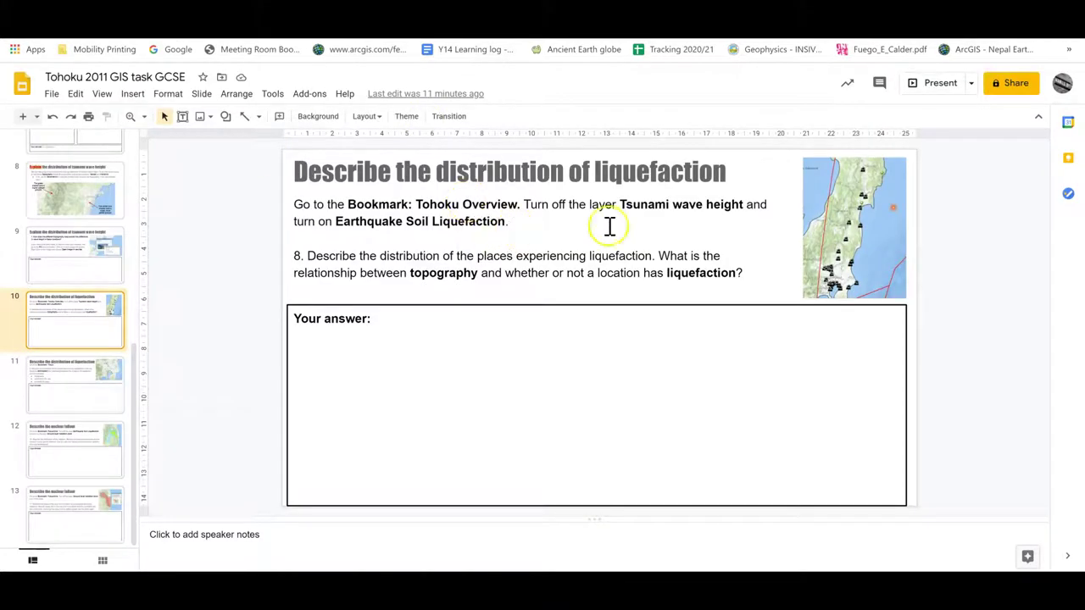